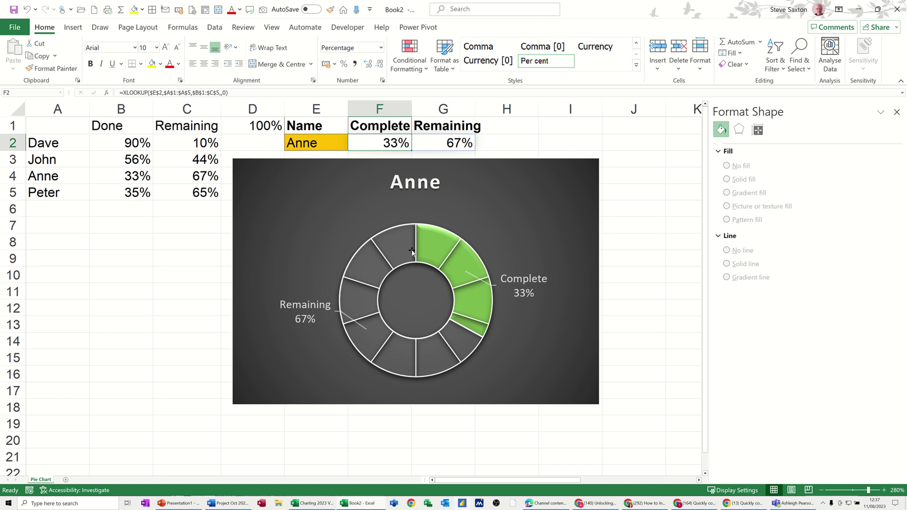
Switch E2's name to John, then Dave, then back to Anne to watch the dial update
left_click(333, 142)
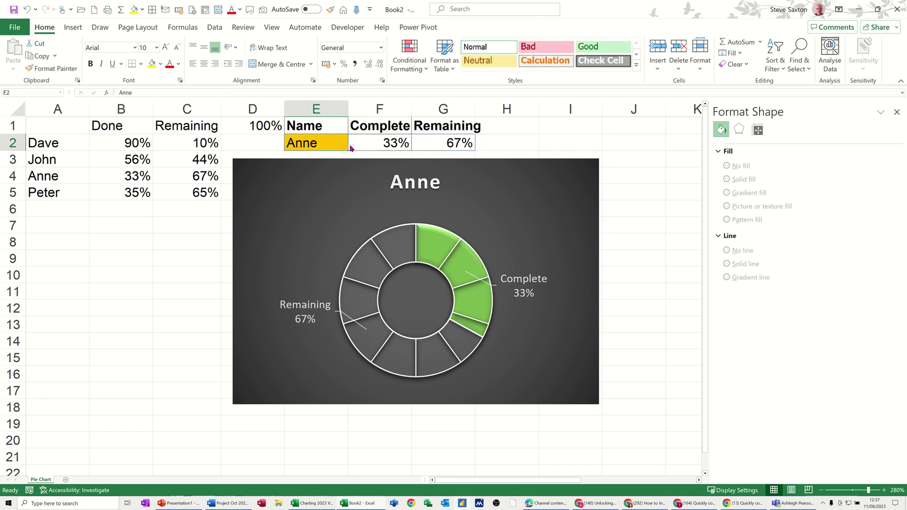
left_click(352, 147)
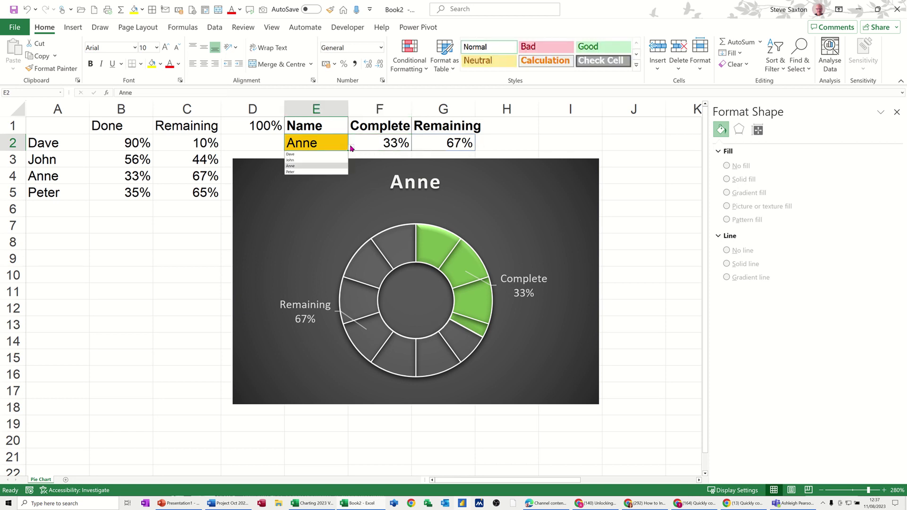
left_click(293, 160)
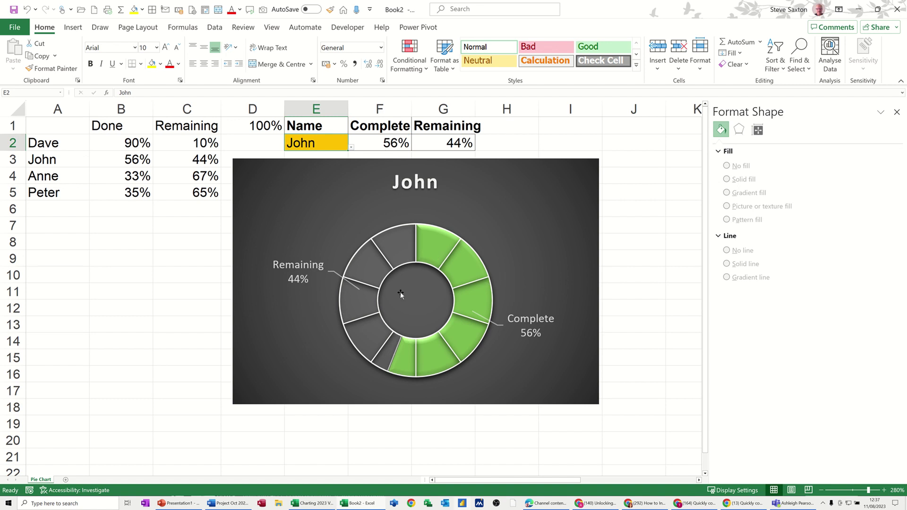
left_click(351, 147)
left_click(323, 153)
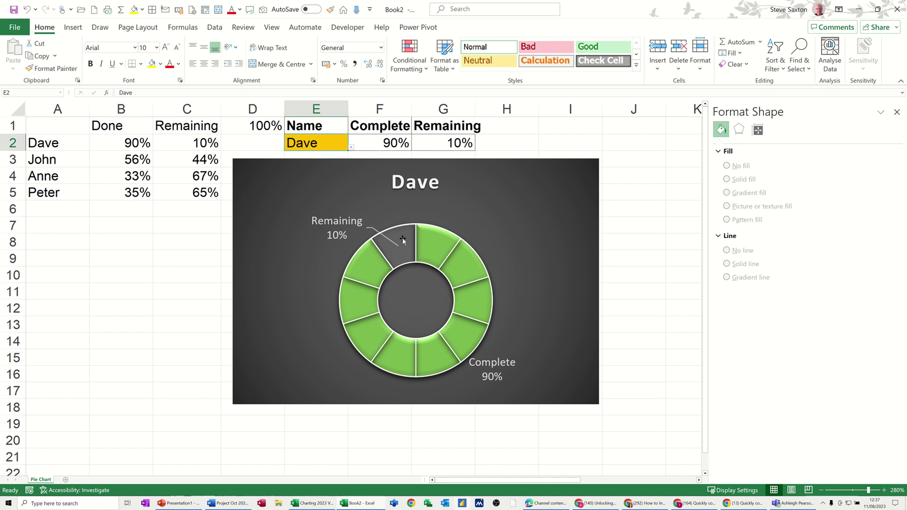
left_click(351, 148)
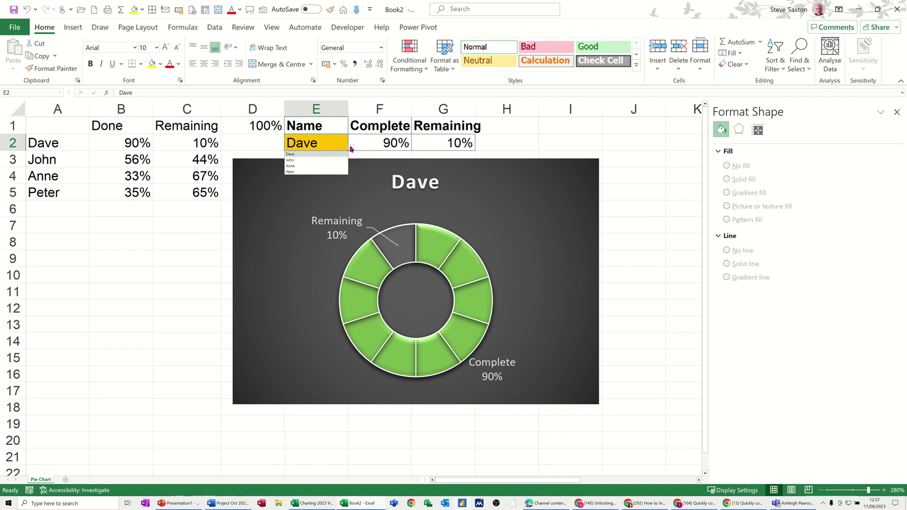
left_click(292, 166)
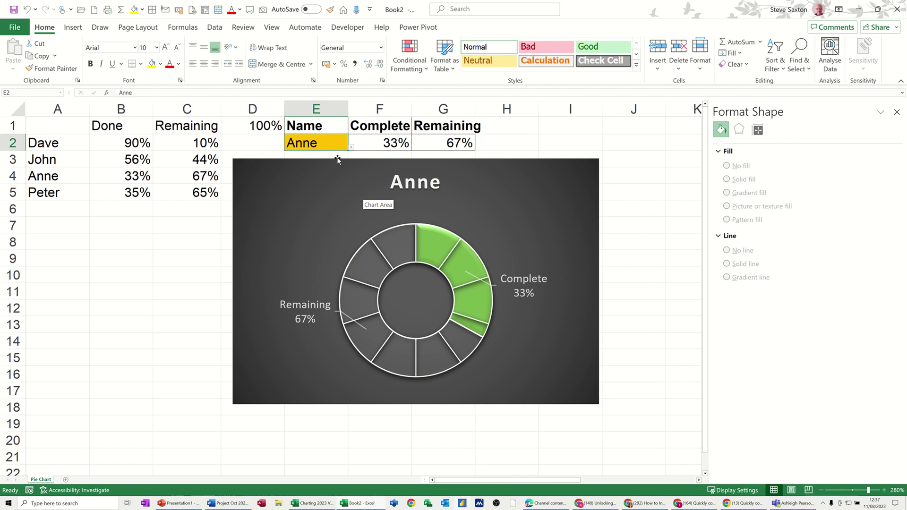
Inspect the XLOOKUP formula in F2, the F1:G2 values, and the chart title linked to E2
left_click(351, 149)
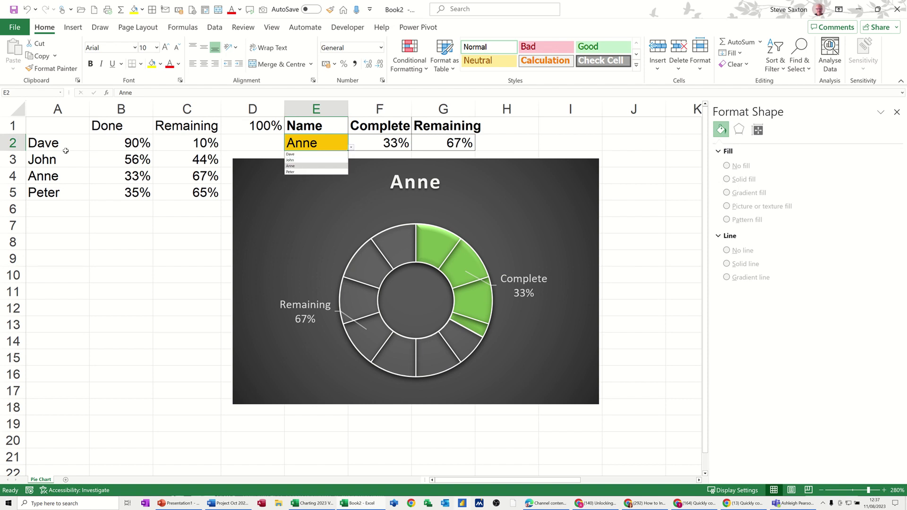
left_click(381, 145)
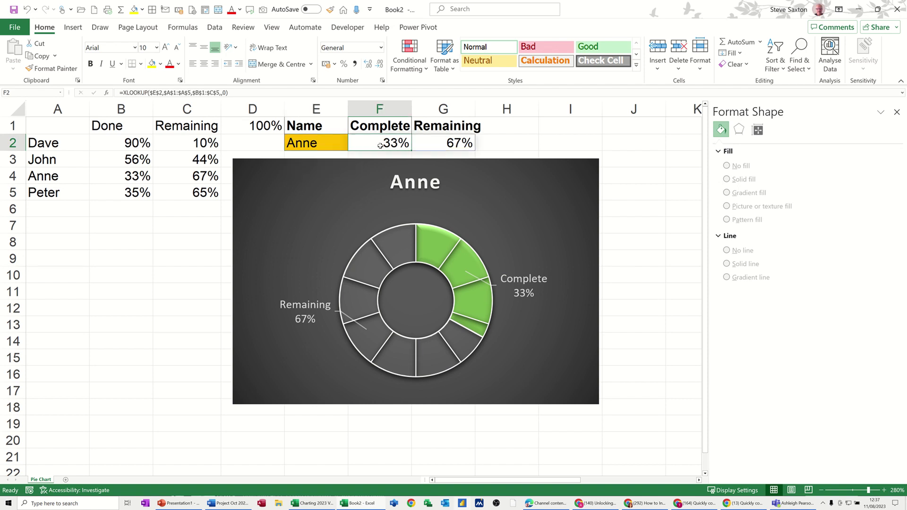
left_click_drag(371, 129, 428, 145)
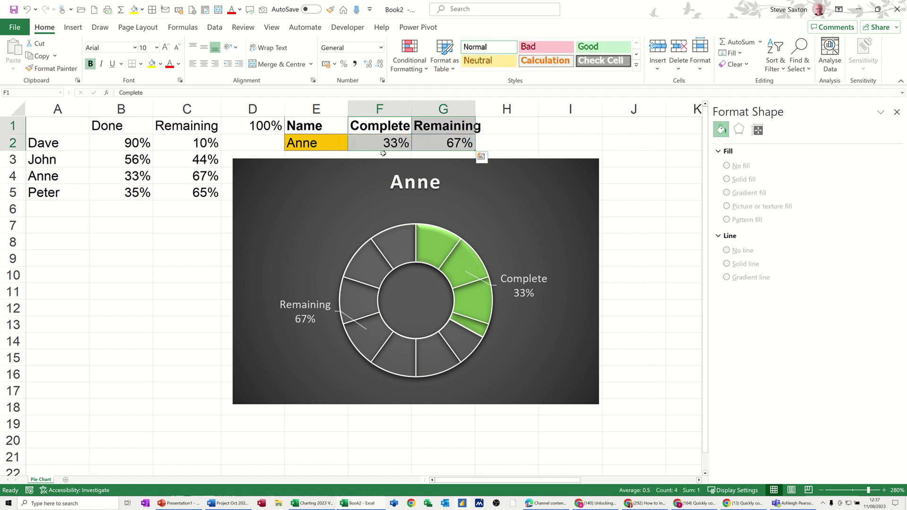
left_click(373, 141)
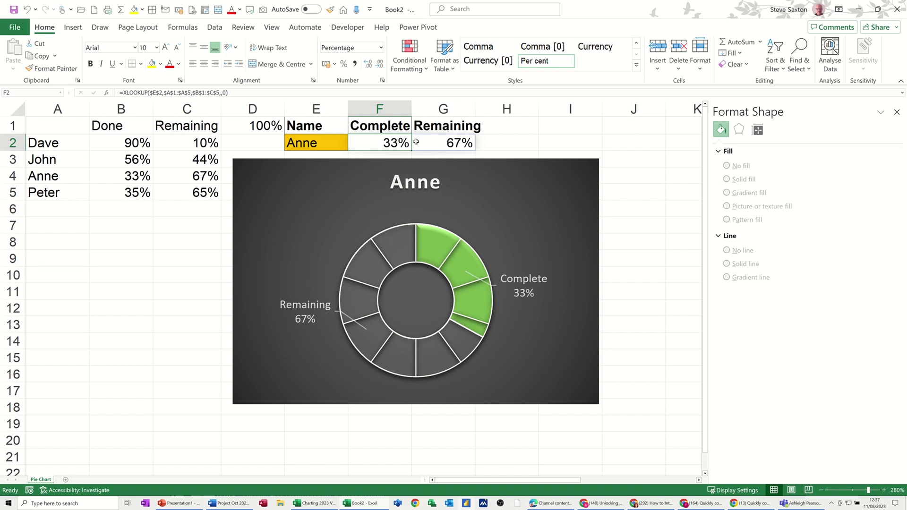
left_click(416, 188)
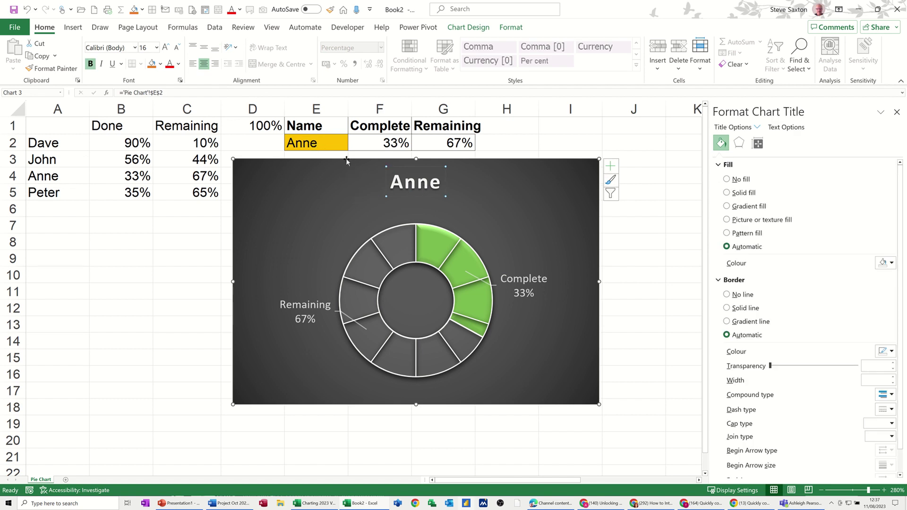
Choose Dave from E2's name list and select the doughnut chart
left_click(316, 142)
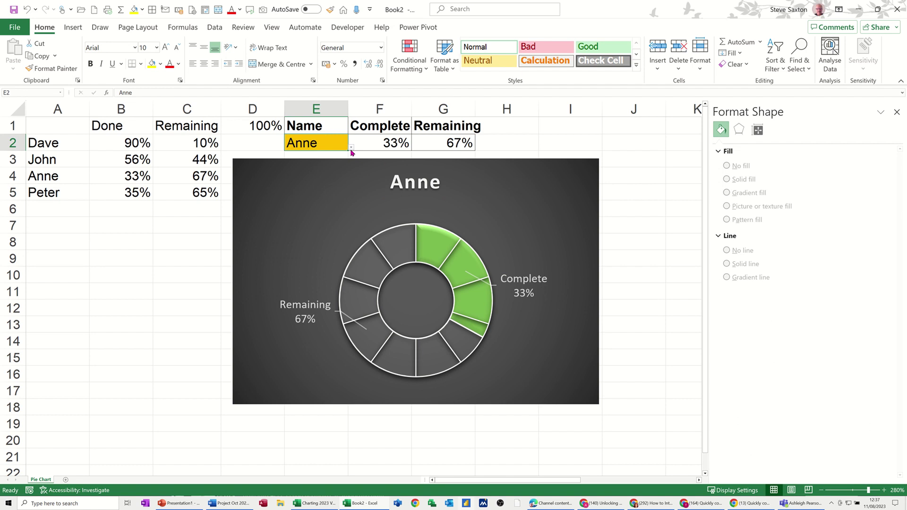
left_click(351, 148)
left_click(302, 155)
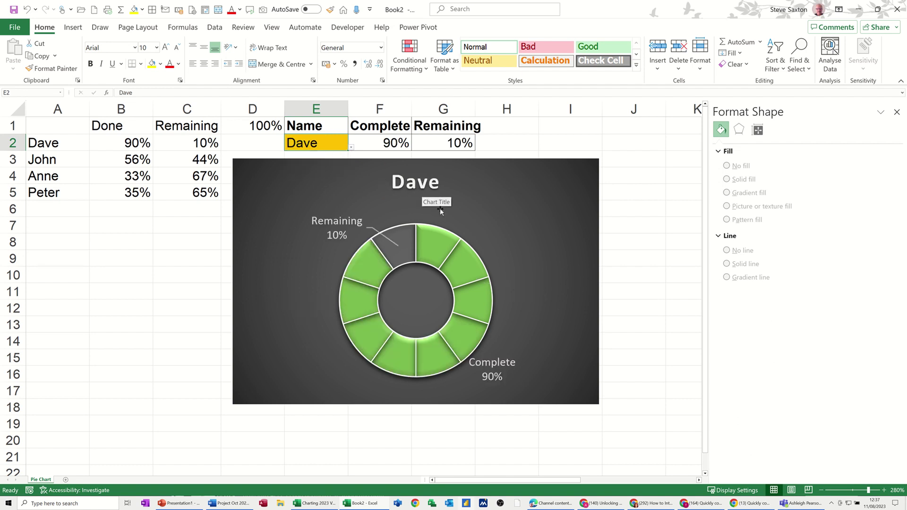
left_click(484, 163)
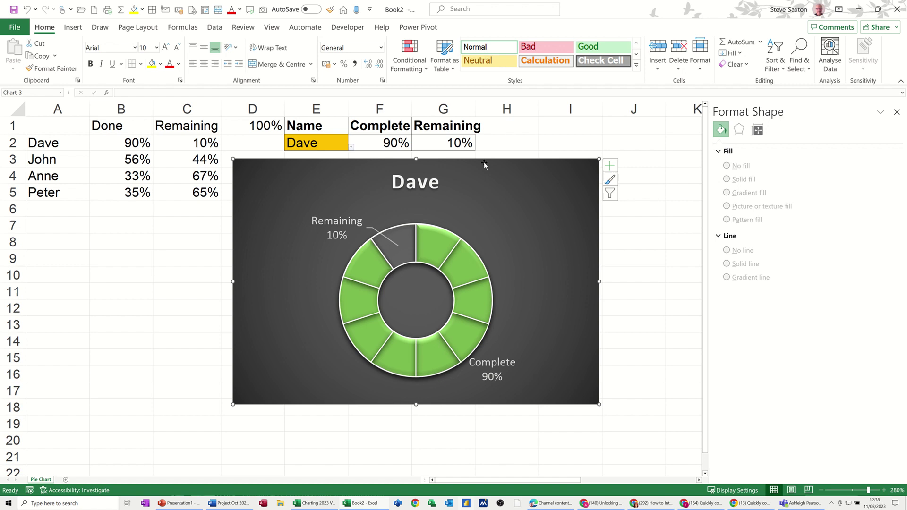
Delete the old doughnut chart, copy the headers to E4:G4, and fill E5 light green
key("Delete")
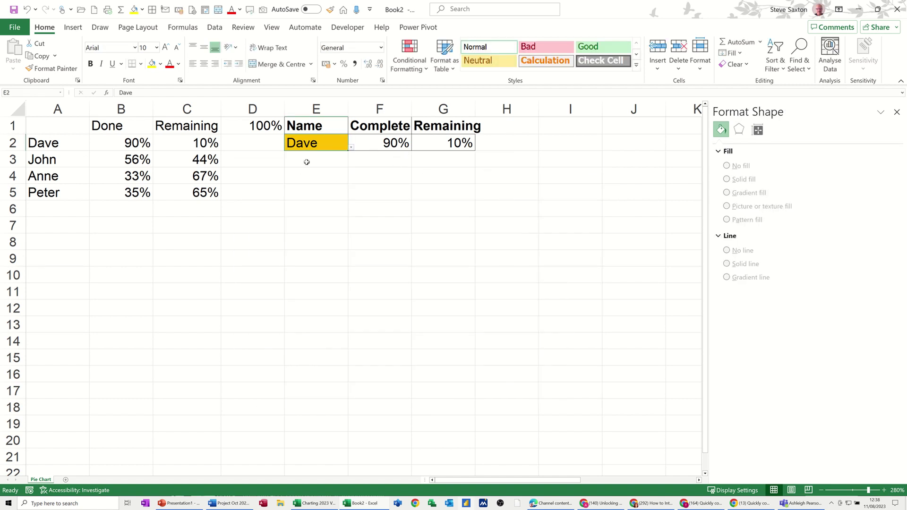
left_click_drag(312, 127, 402, 184)
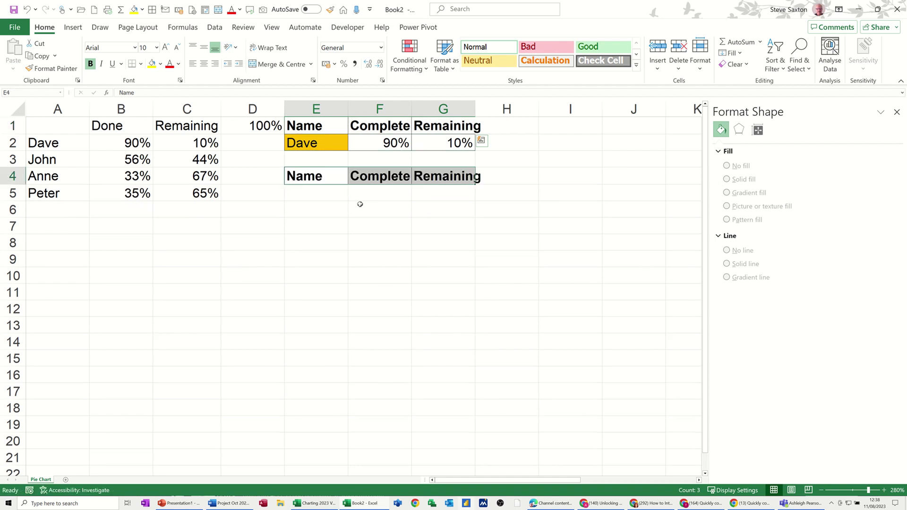
left_click(313, 192)
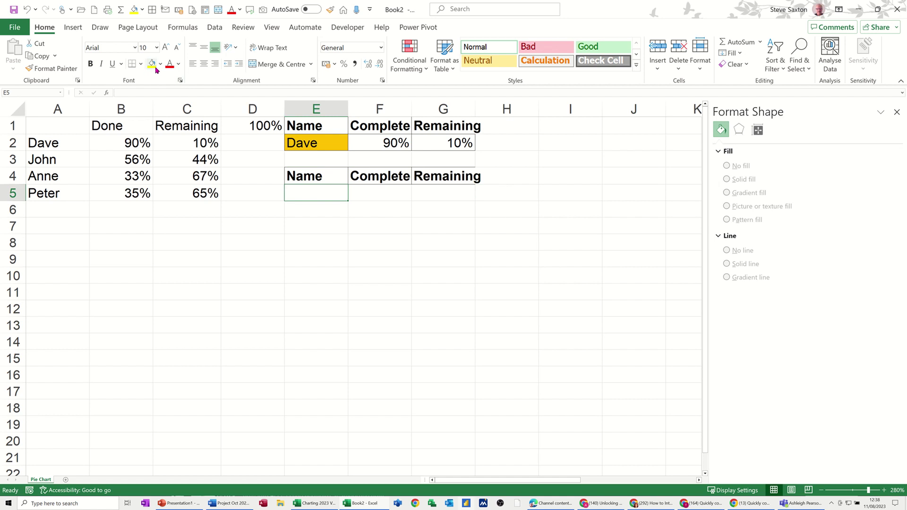
left_click(160, 64)
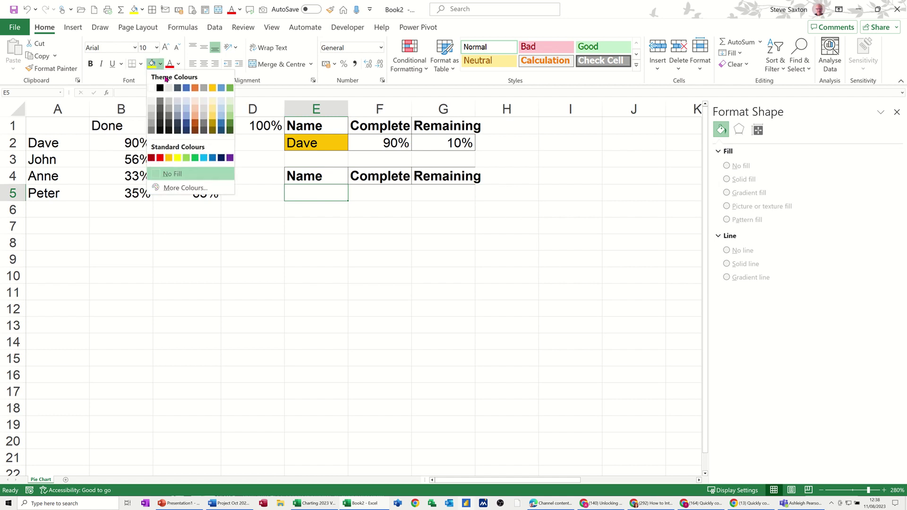
left_click(230, 110)
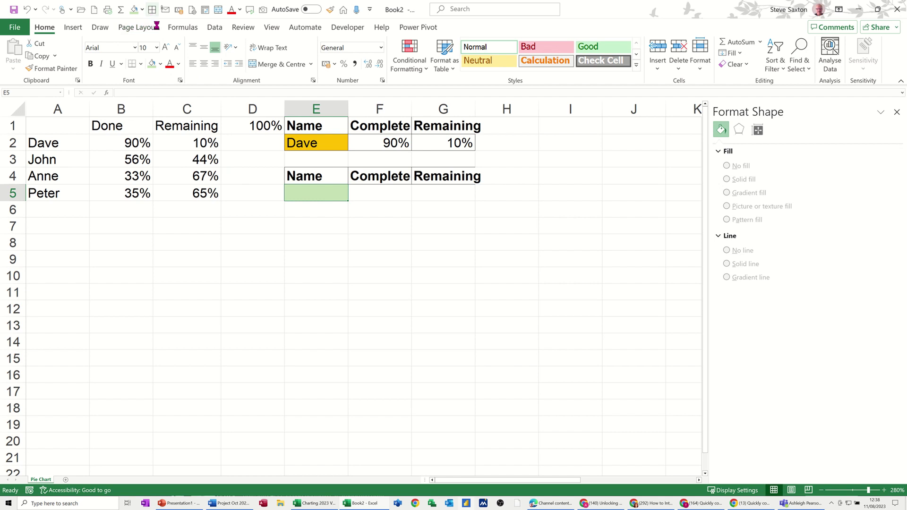
left_click_drag(336, 191, 431, 199)
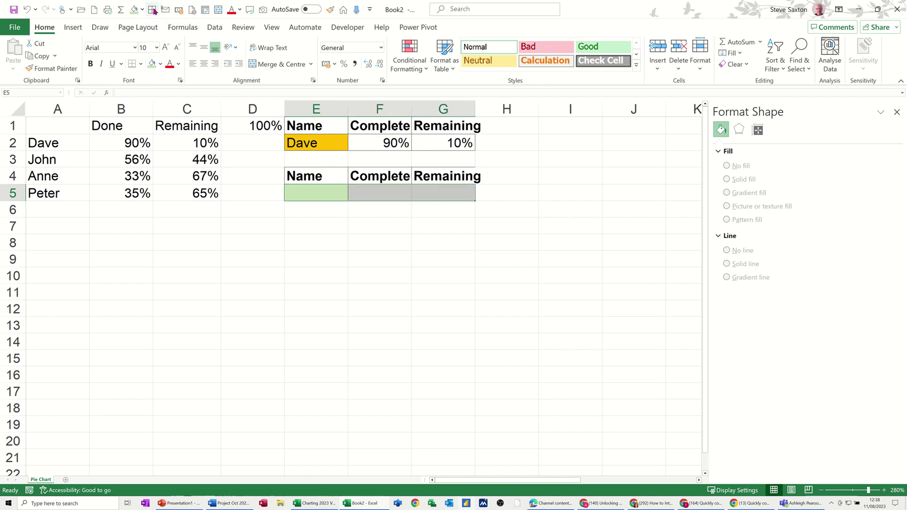
left_click(314, 194)
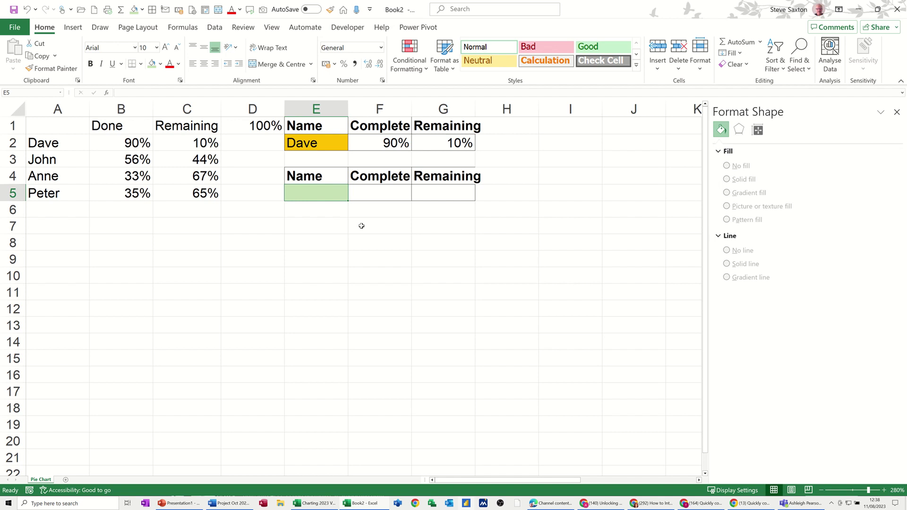
Restrict E5 to a List validation sourced from names A2:A5 and confirm it
left_click(213, 28)
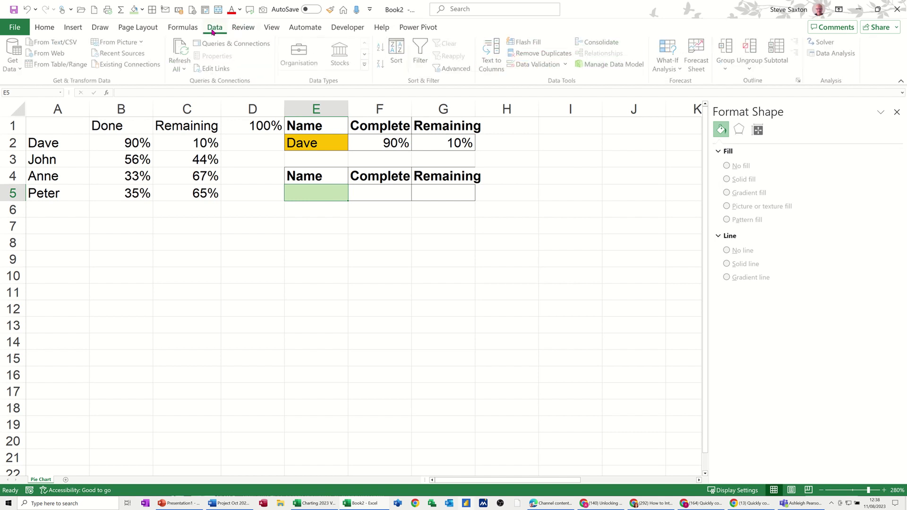
left_click(535, 65)
left_click_drag(338, 121, 493, 150)
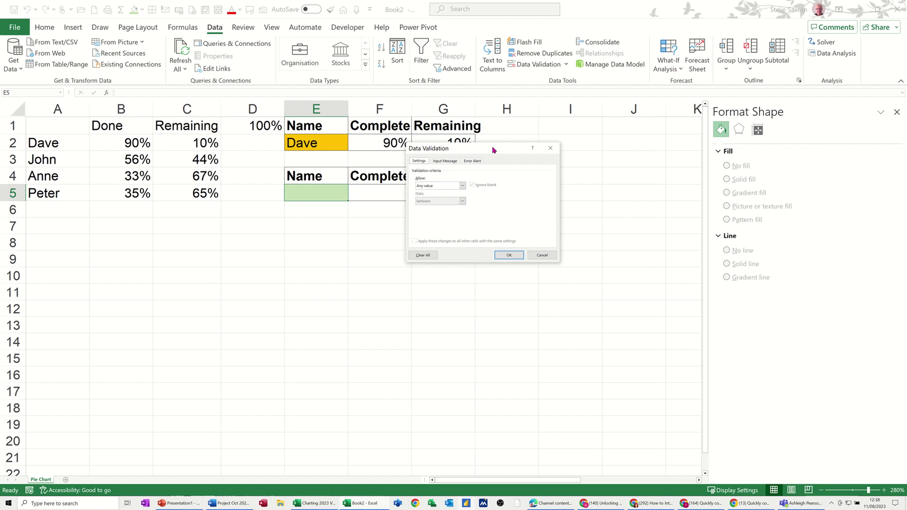
left_click(461, 186)
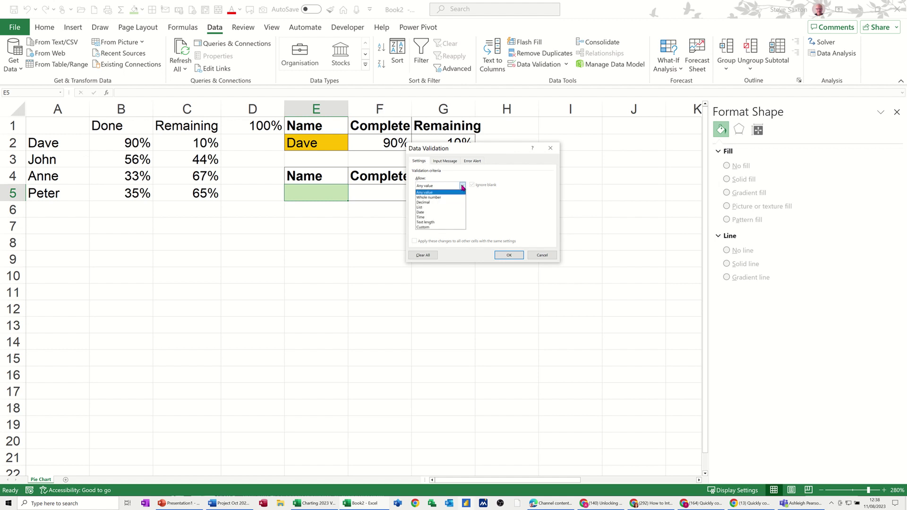
left_click(435, 207)
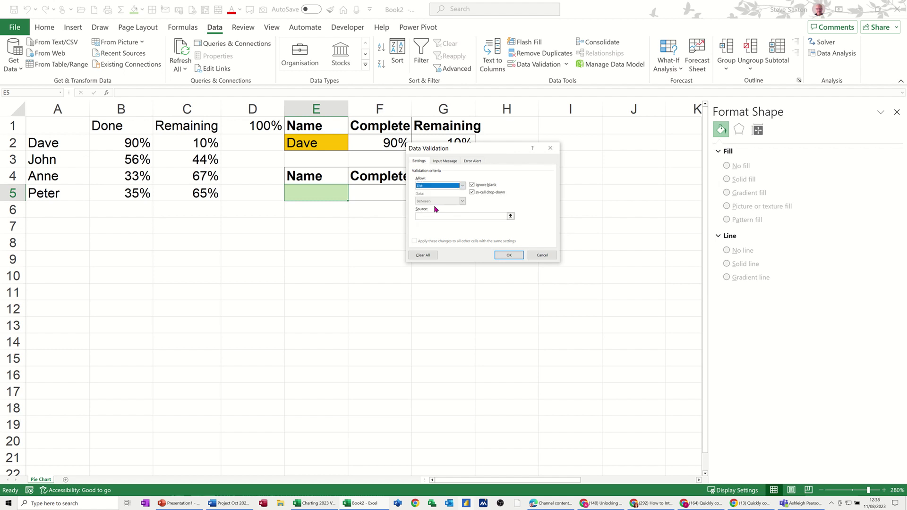
left_click(511, 216)
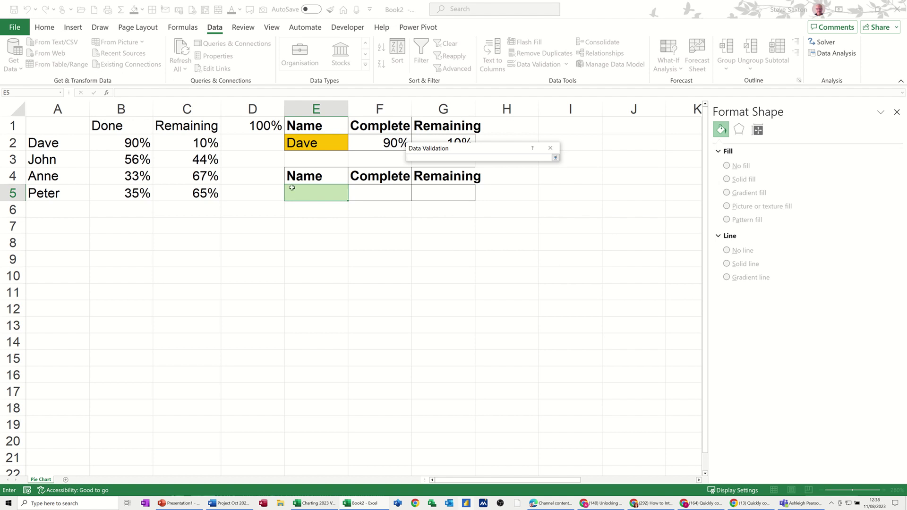
left_click_drag(62, 147, 67, 190)
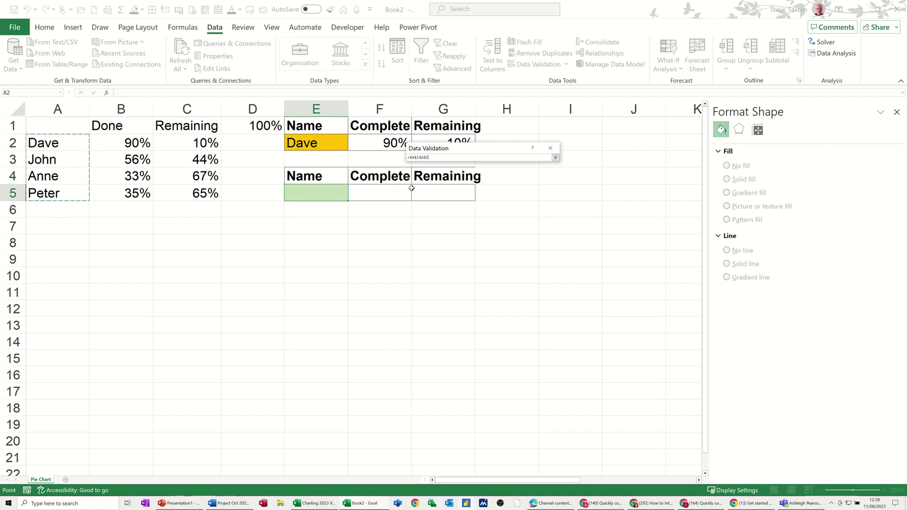
left_click(555, 158)
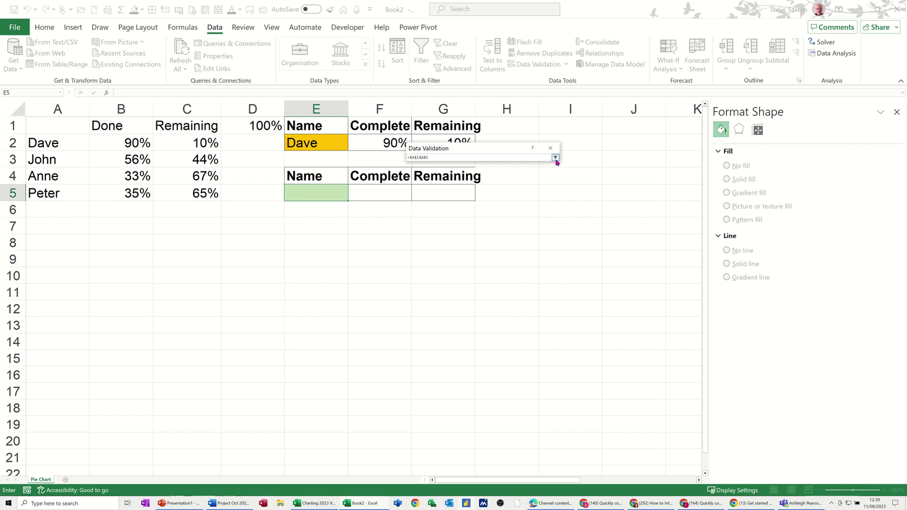
left_click(444, 162)
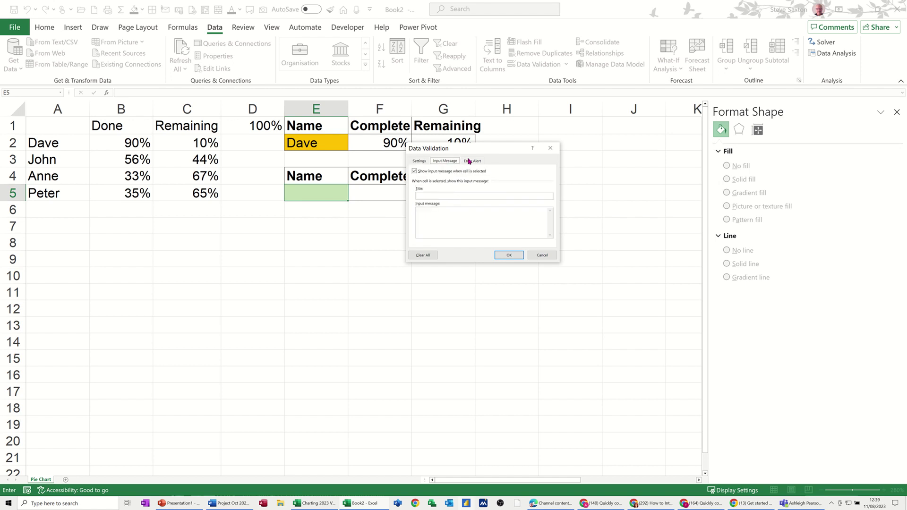
left_click(470, 161)
left_click(418, 162)
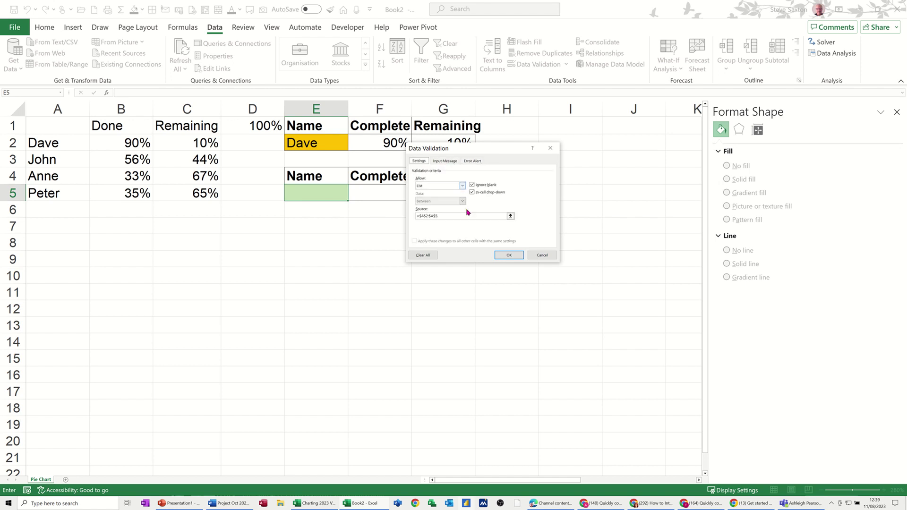
left_click(508, 255)
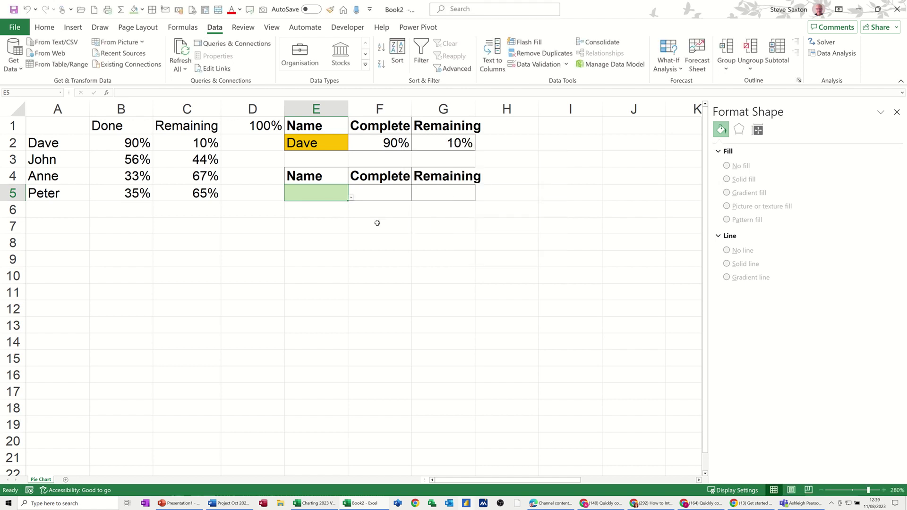
Pick John from E5's new dropdown, then select the data table A1:C5
left_click(351, 199)
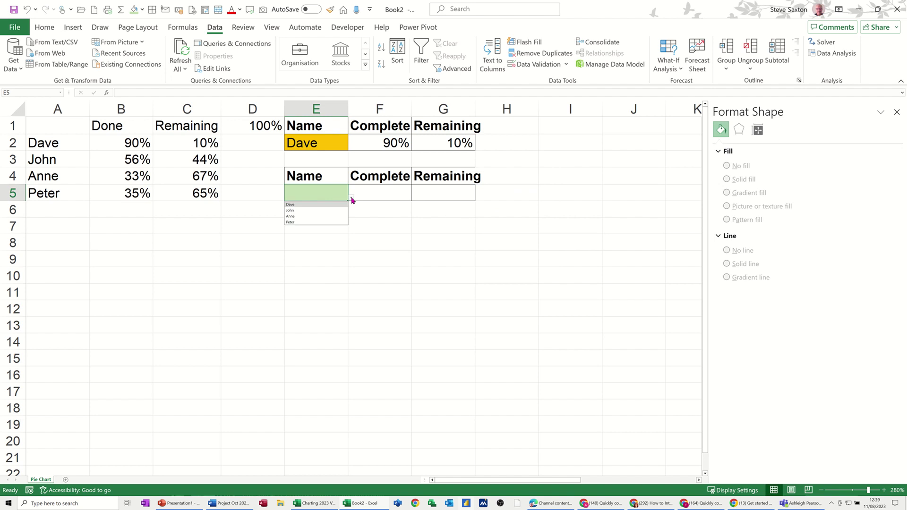
left_click(299, 209)
left_click(371, 195)
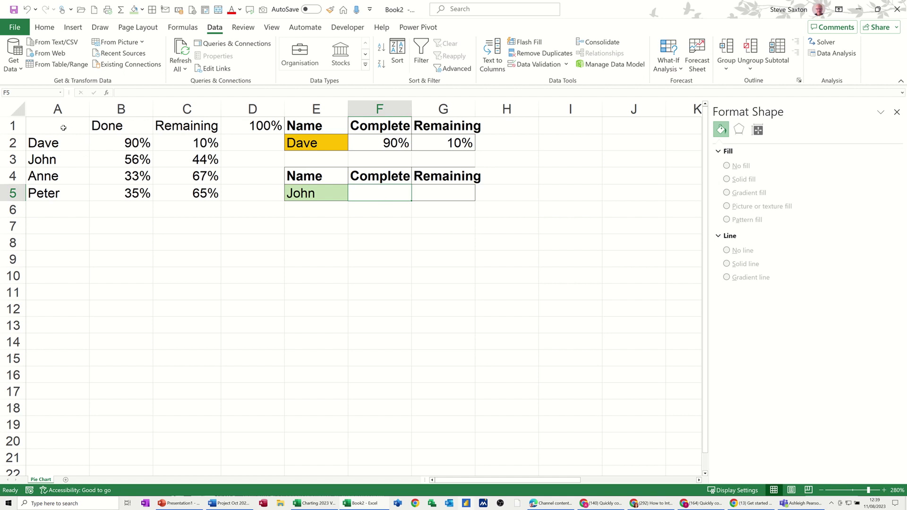
left_click_drag(65, 125, 181, 187)
Give the selected A1:C5 range a name in the Name Box
left_click(15, 92)
type("steve")
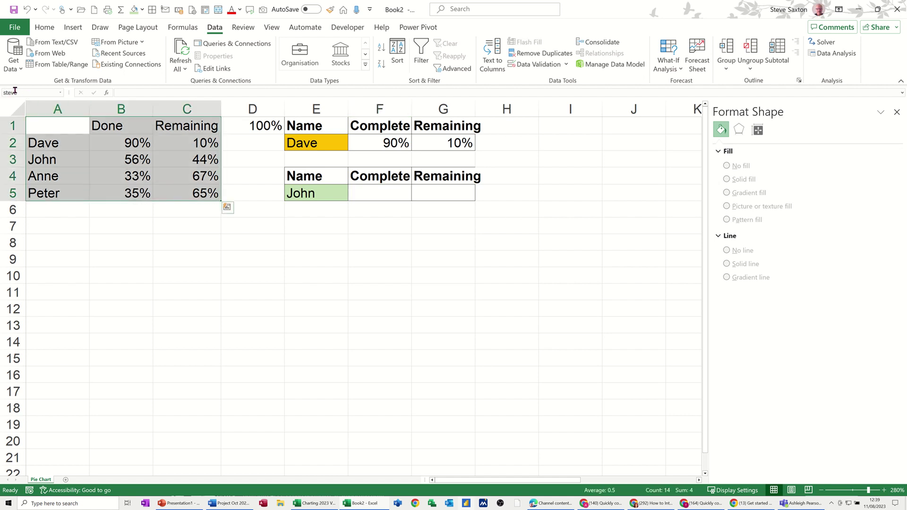
key("Return")
Enter =XLOOKUP(E5,A2:A5,B2:C5,,0) in F5, returning John's 0.56 and 0.44
left_click(366, 192)
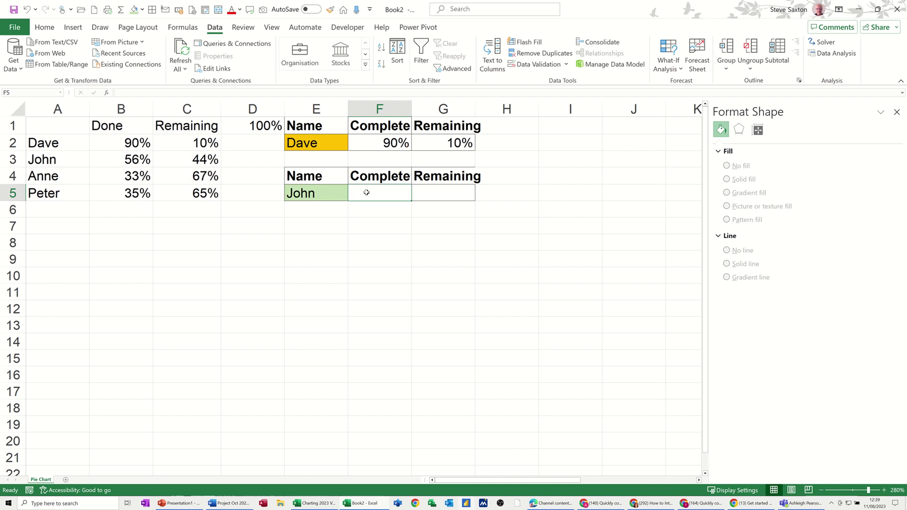
type("=xlo")
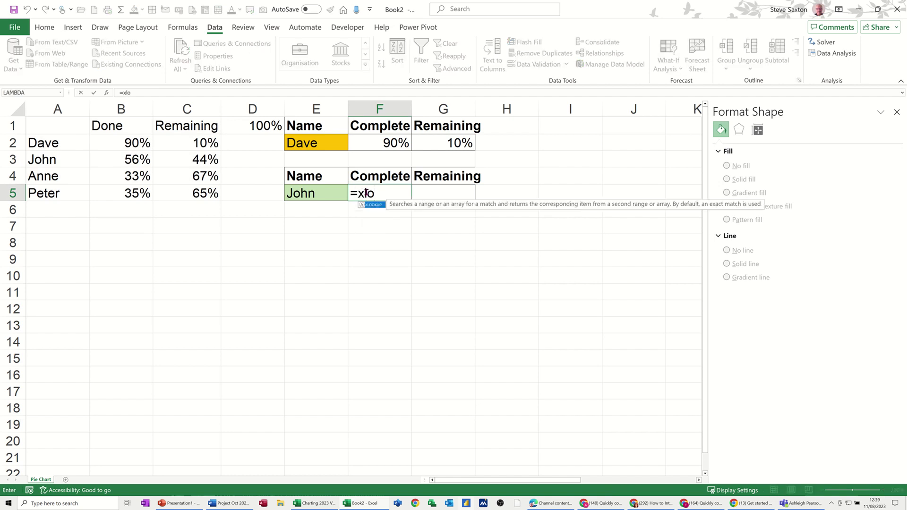
key("Tab")
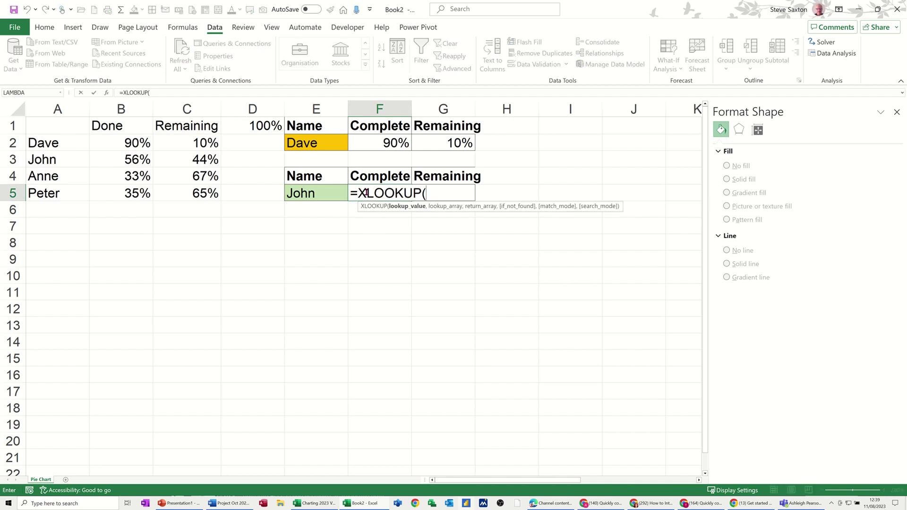
left_click(311, 194)
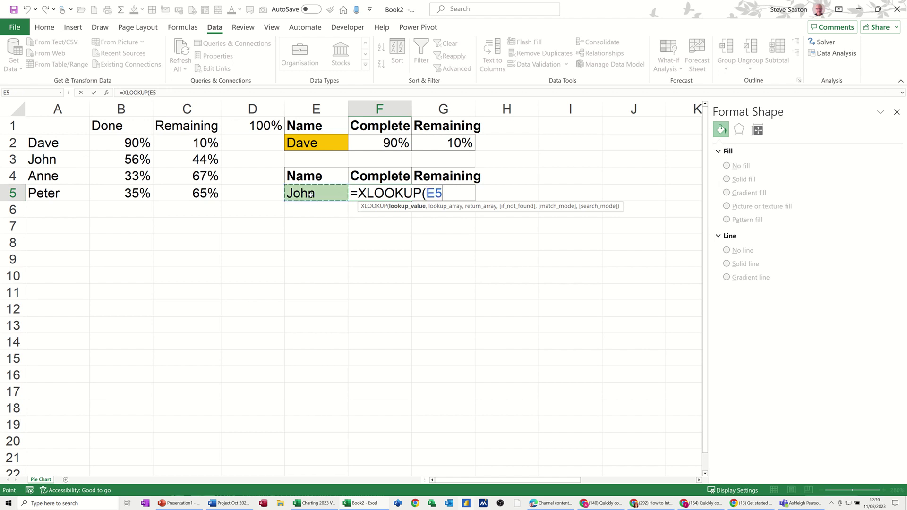
type(",")
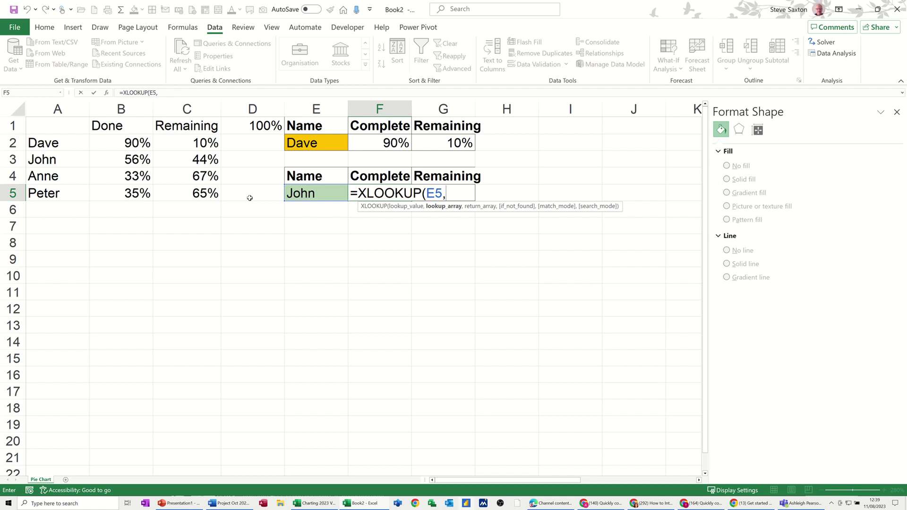
left_click(47, 143)
left_click_drag(47, 163, 51, 192)
type(",")
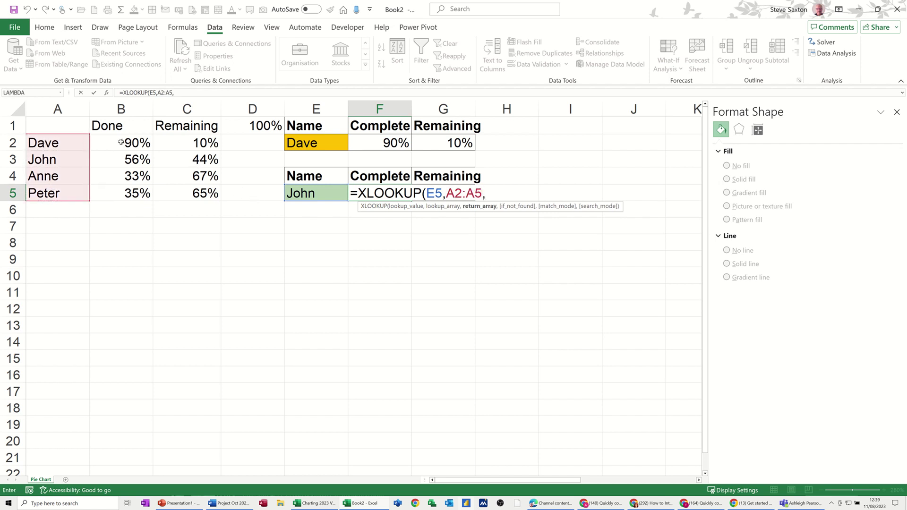
left_click_drag(122, 143, 185, 195)
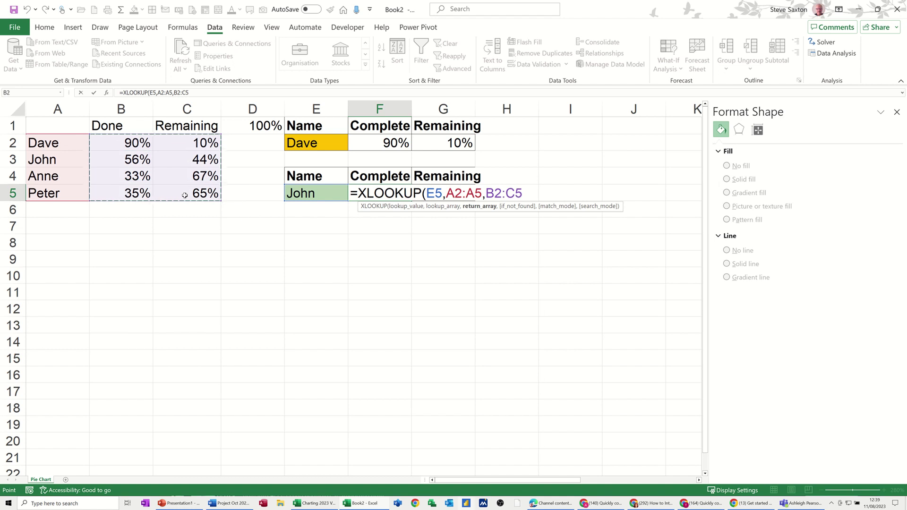
type(",")
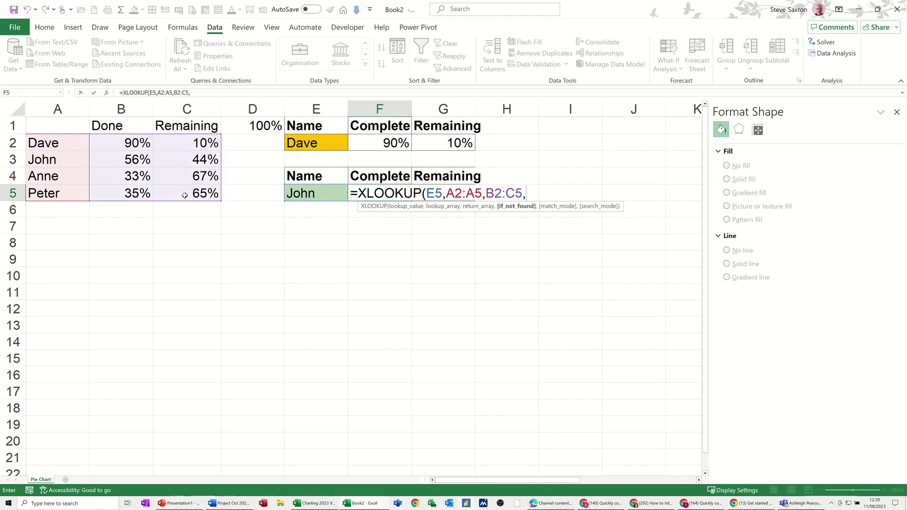
type(",")
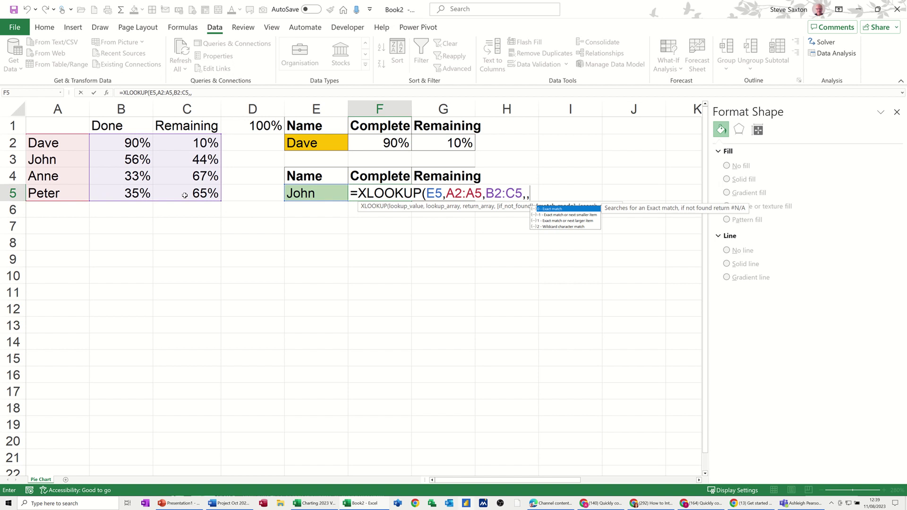
type("0)")
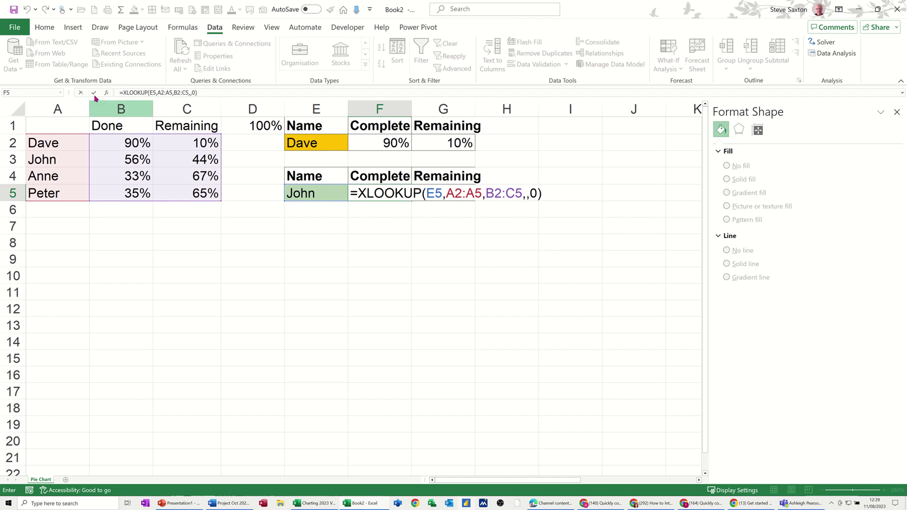
left_click(94, 92)
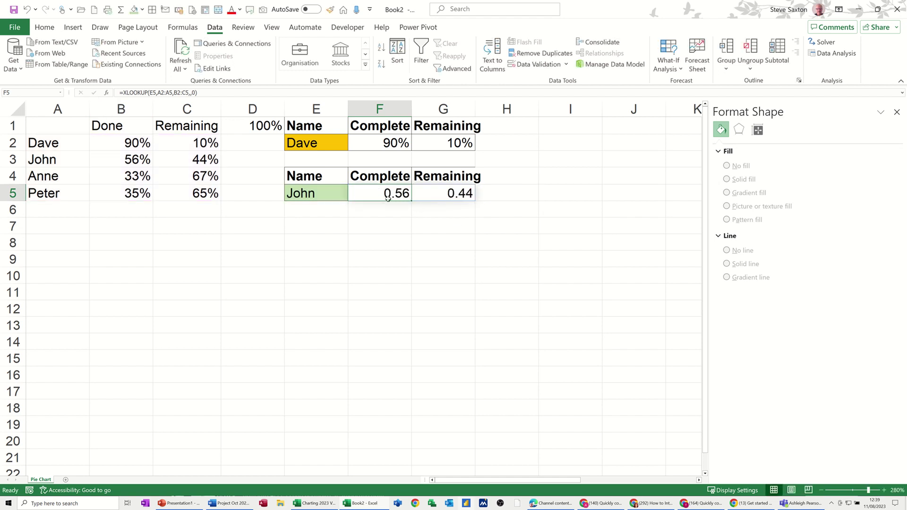
Format F5:G5 as percentages so they show 56% and 44%
left_click_drag(382, 191, 443, 195)
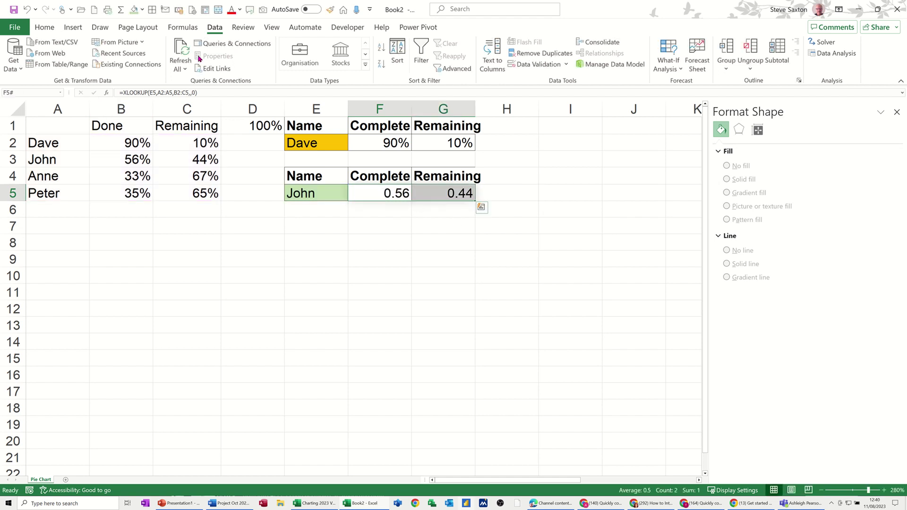
left_click(46, 28)
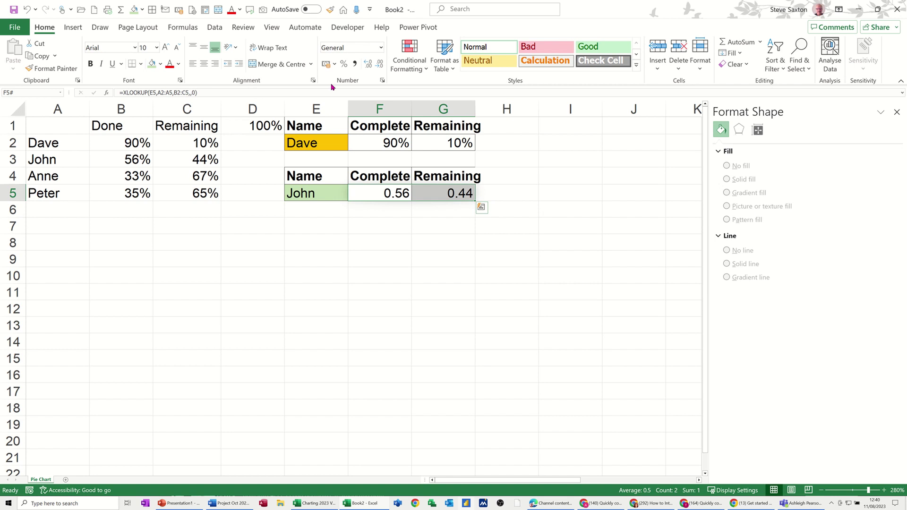
left_click(344, 63)
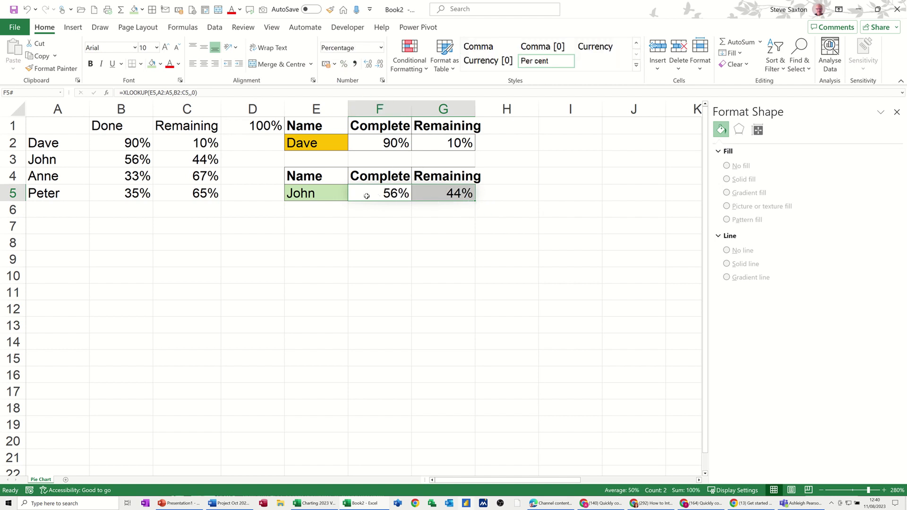
left_click(325, 194)
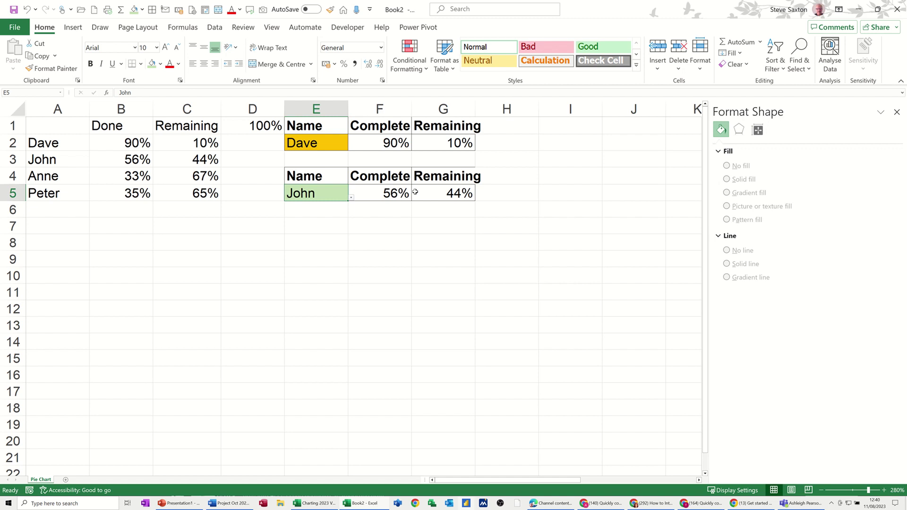
Widen column G to fit Remaining and select F4:G5
left_click_drag(478, 118, 485, 112)
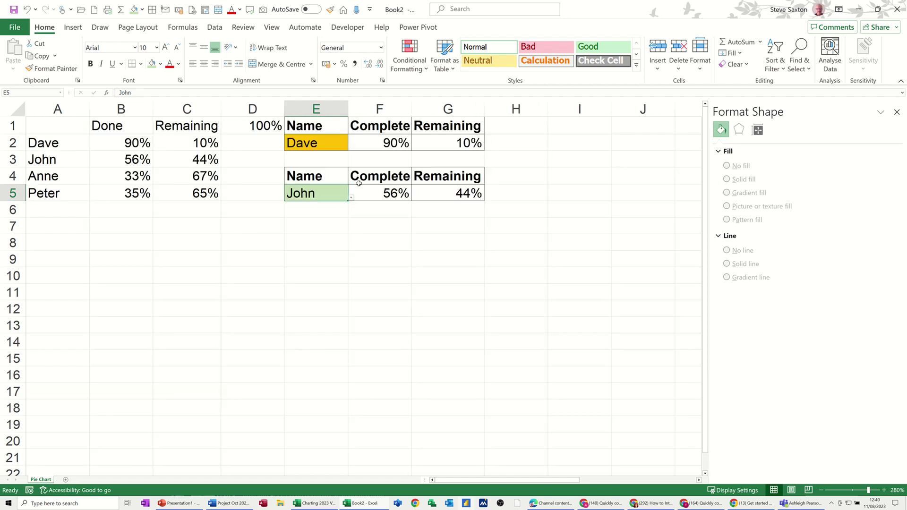
left_click(375, 179)
left_click_drag(375, 179, 438, 195)
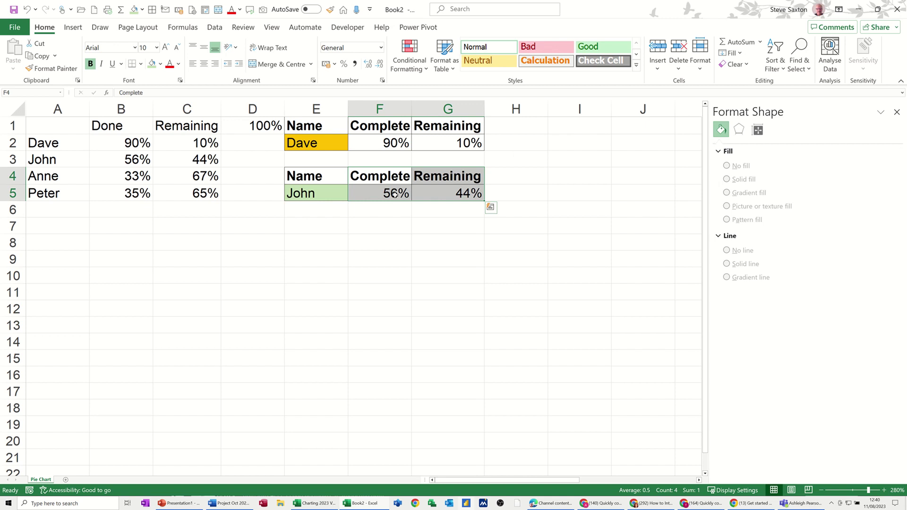
Insert a doughnut chart of F4:G5, shrink it and place it below the tables
left_click(71, 28)
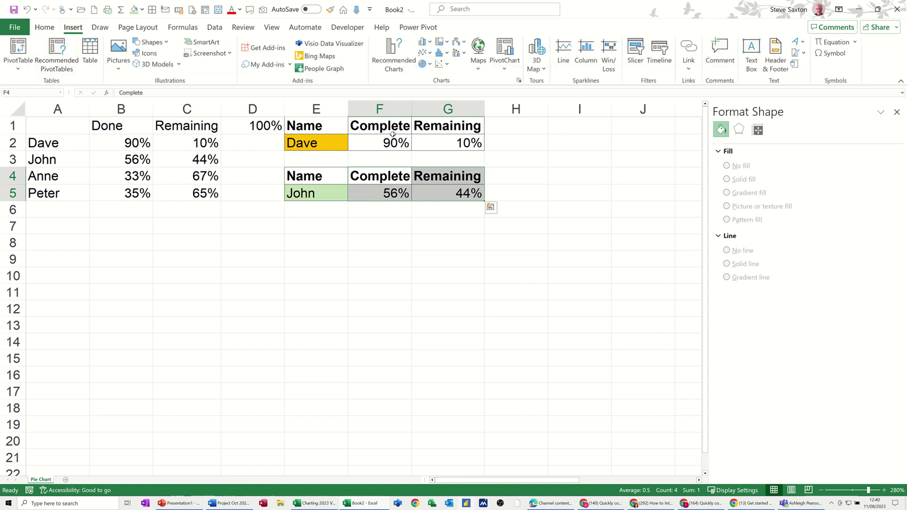
left_click(427, 65)
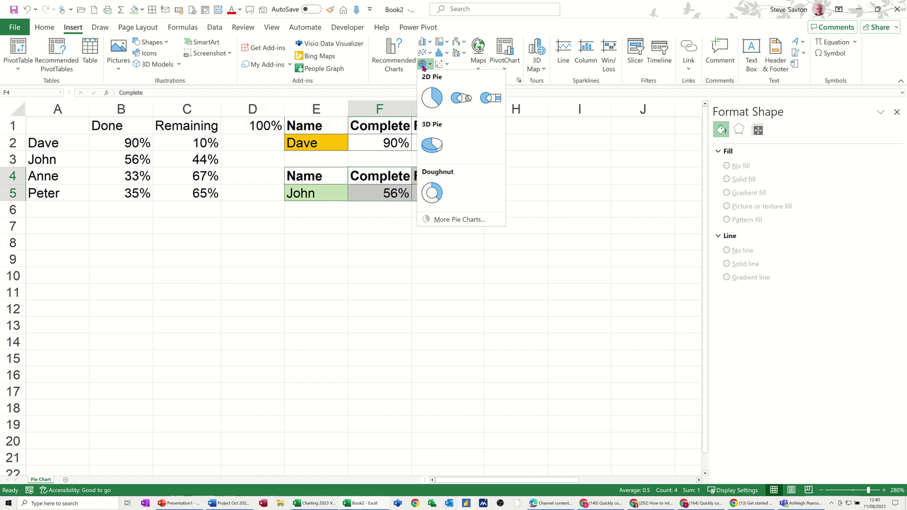
left_click(433, 189)
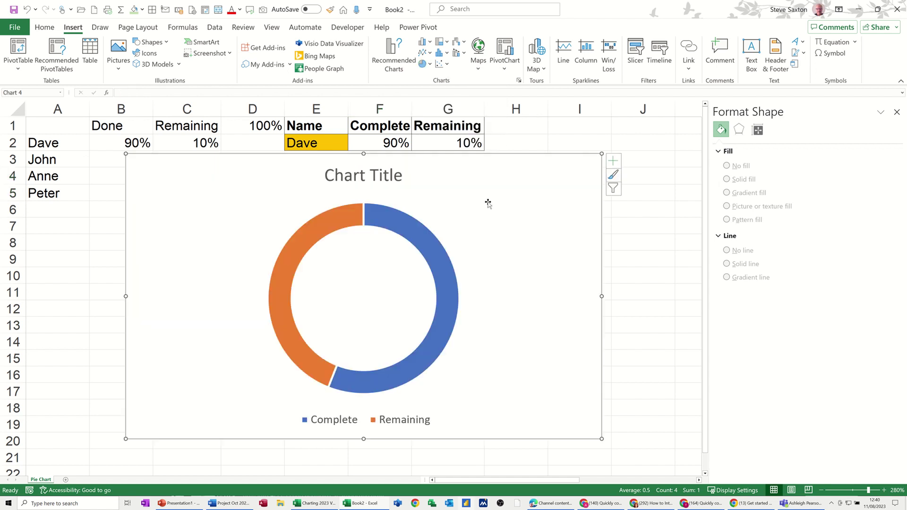
left_click_drag(601, 154, 540, 222)
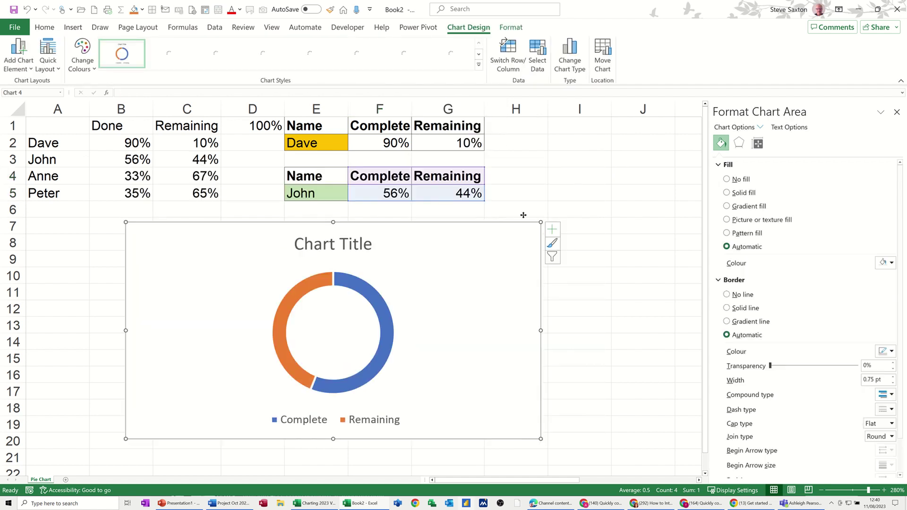
left_click_drag(483, 221, 545, 210)
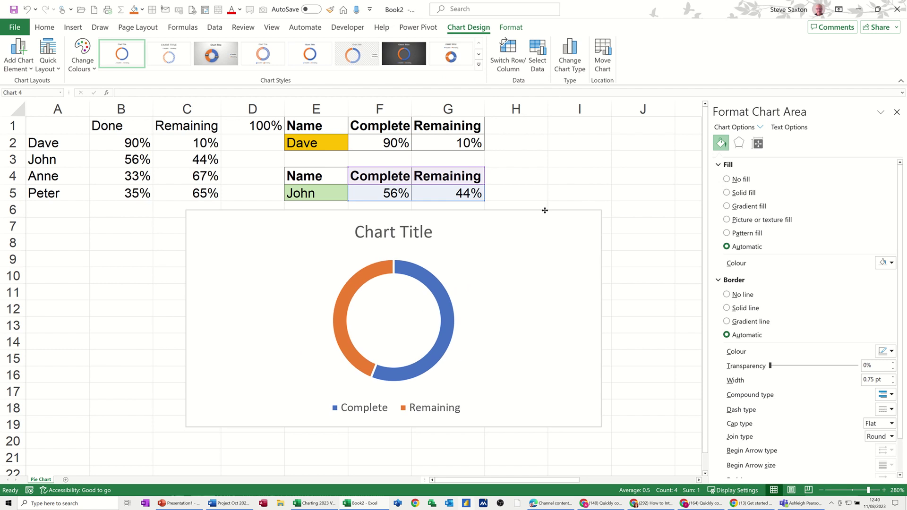
left_click(393, 232)
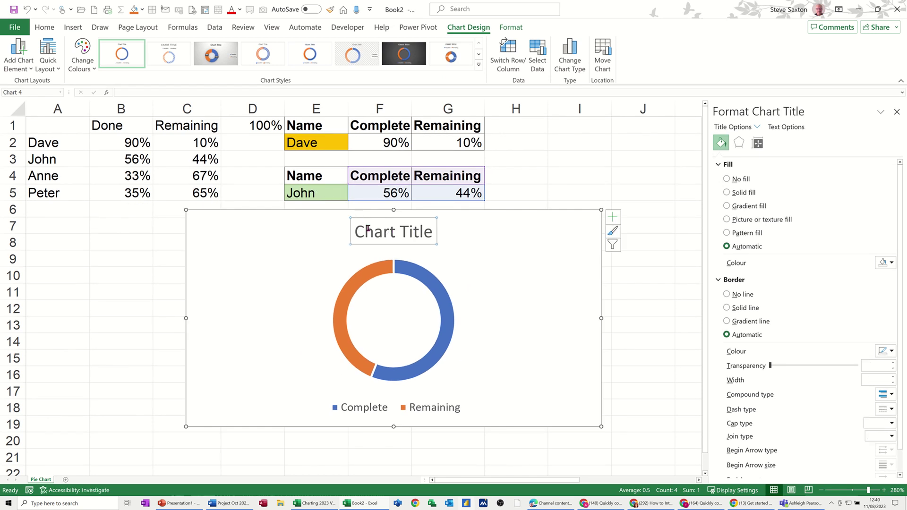
Link the chart title to cell E5 so it reads John
left_click(141, 92)
type("=")
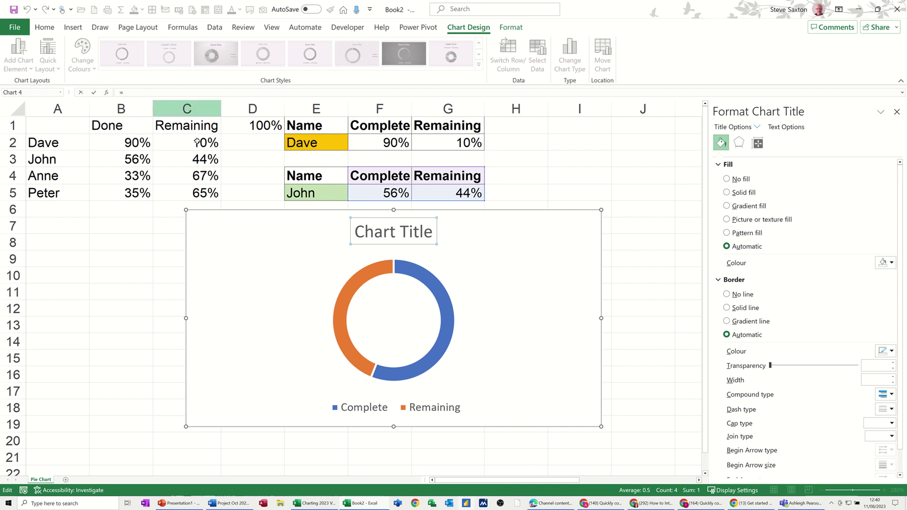
left_click(314, 193)
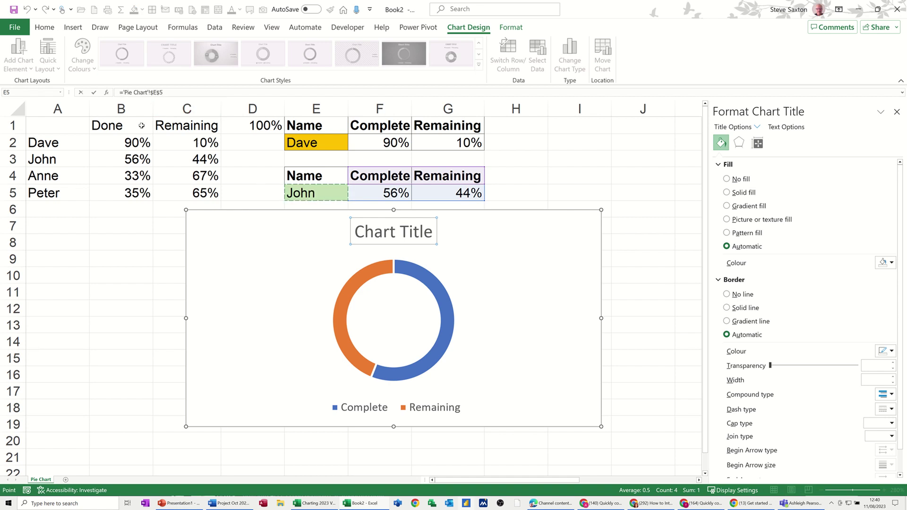
left_click(94, 97)
Switch E5 to Anne, showing 33% complete and 67% remaining
left_click_drag(354, 196, 448, 175)
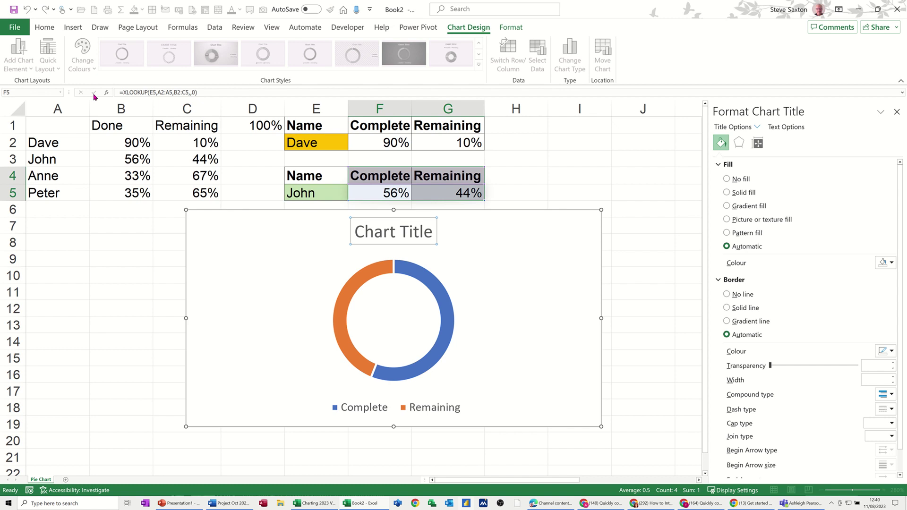
left_click(345, 196)
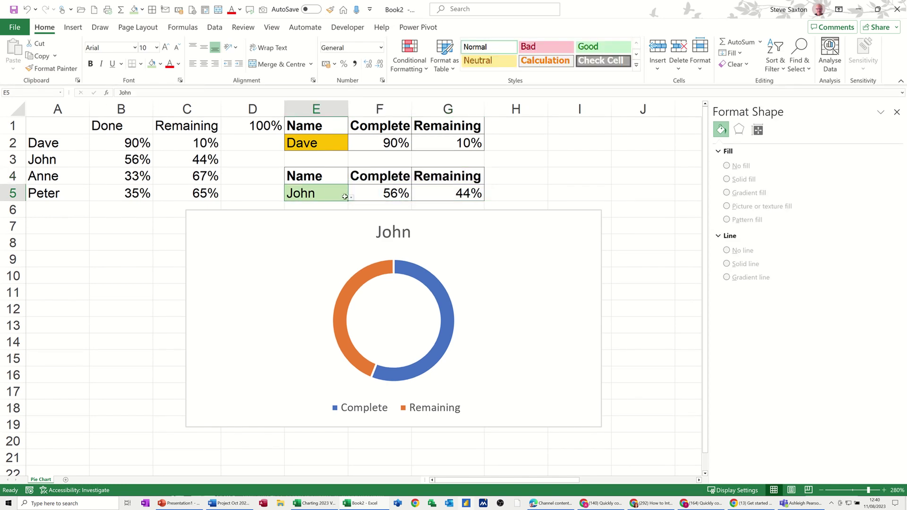
left_click(351, 198)
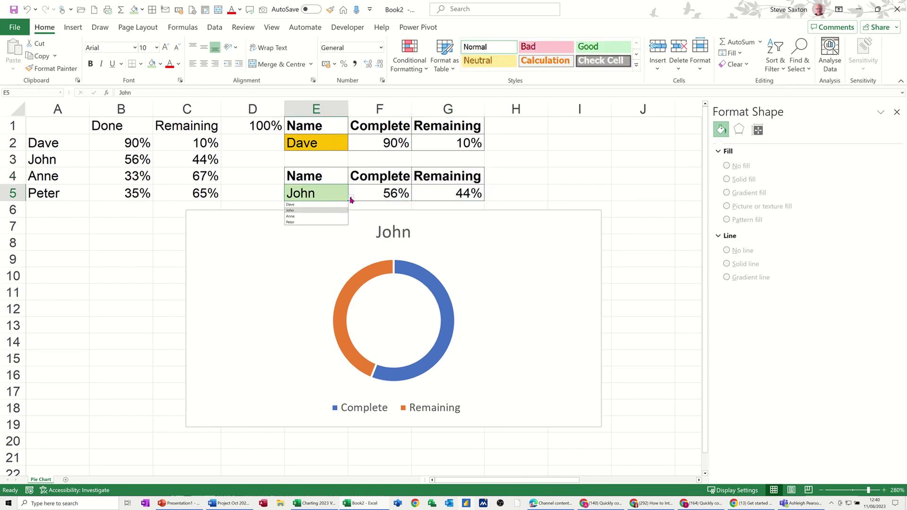
left_click(308, 217)
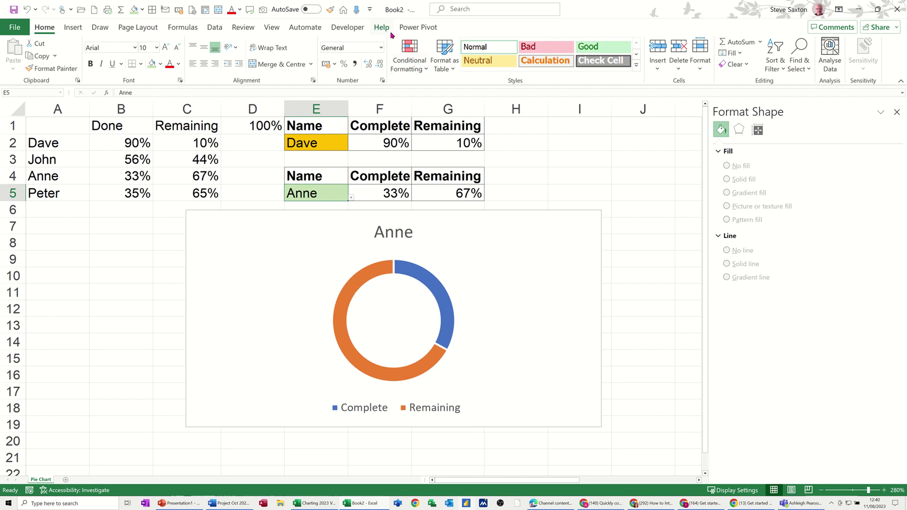
Add a second chart series of ten values of 10 through Select Data
left_click(454, 210)
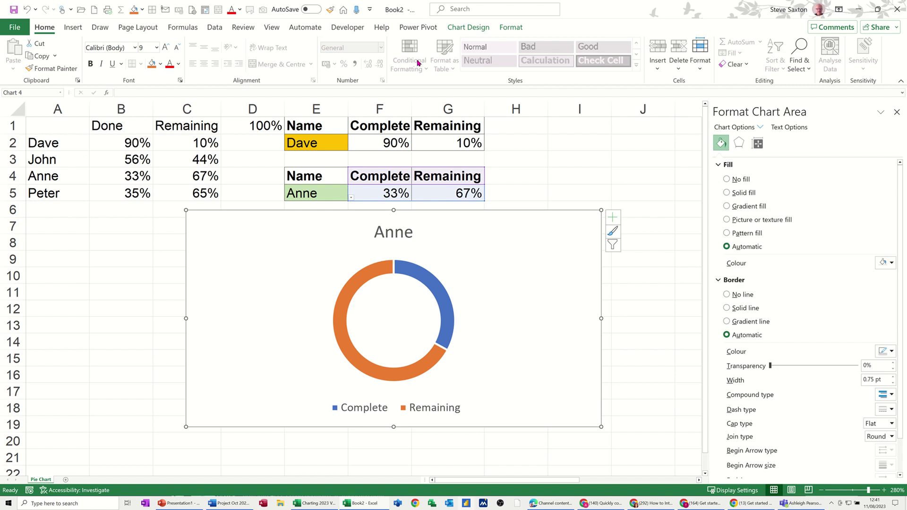
left_click(468, 28)
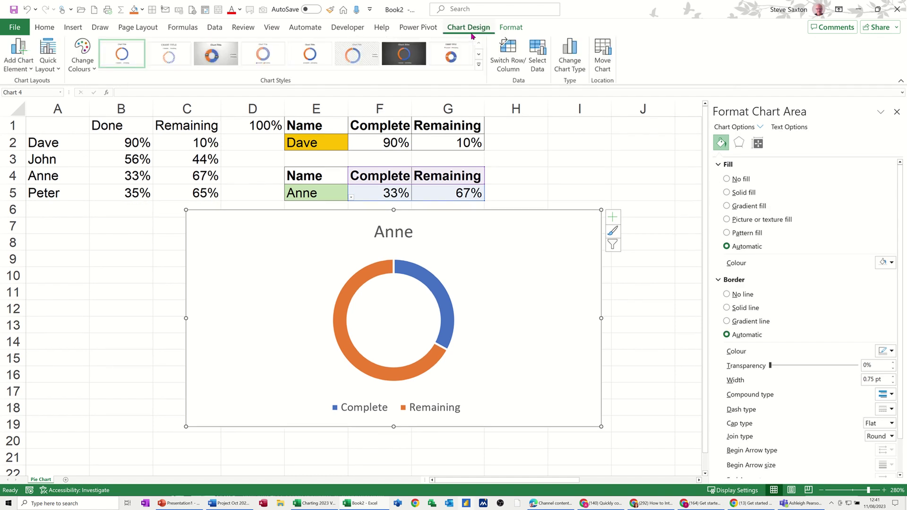
left_click(536, 56)
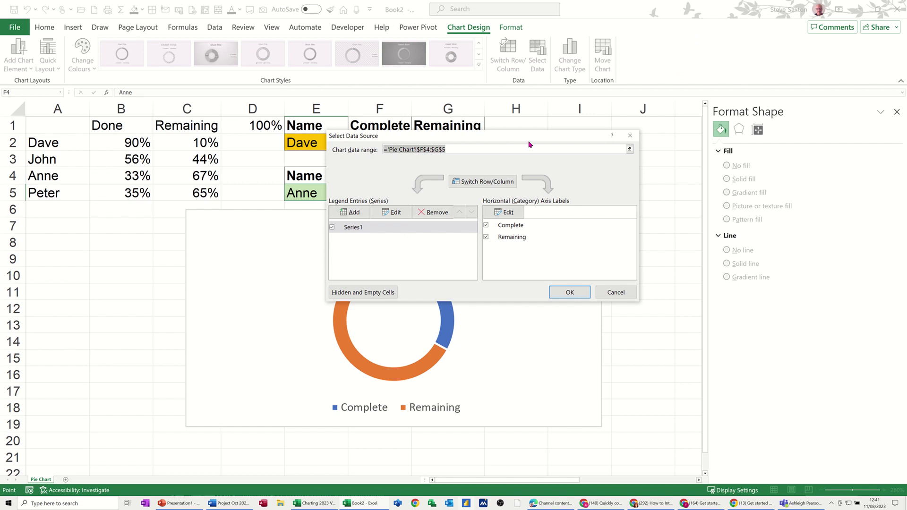
left_click_drag(528, 141, 577, 152)
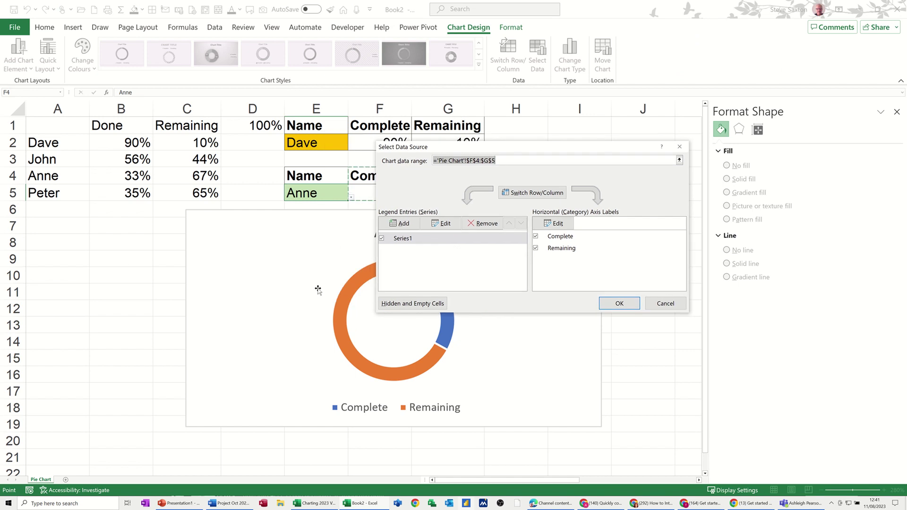
left_click(399, 224)
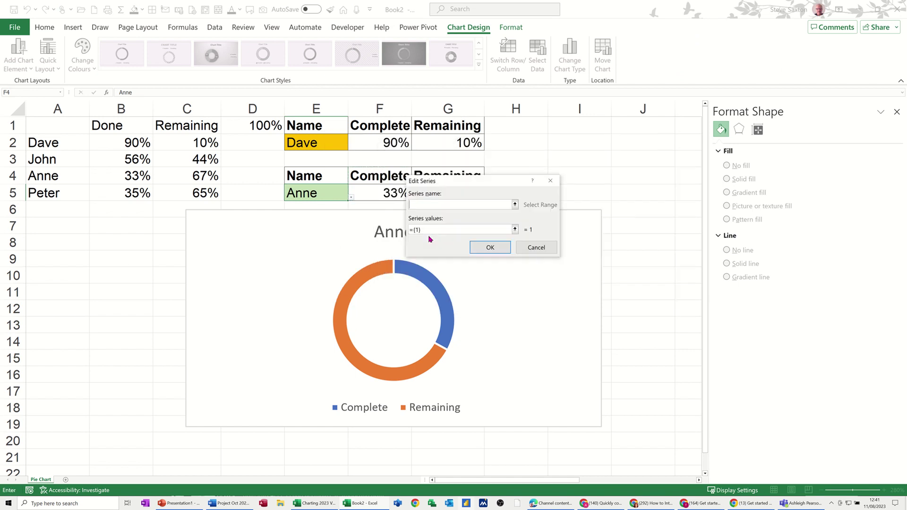
left_click(419, 229)
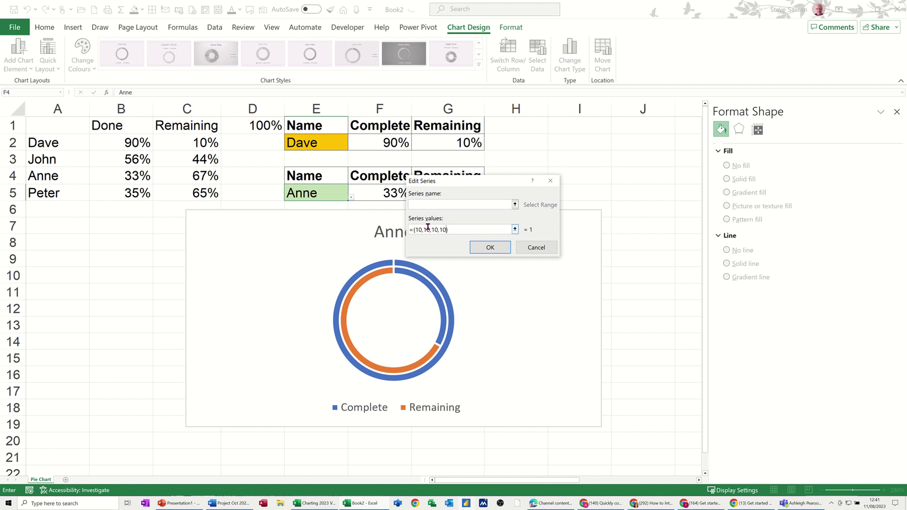
type("10,10,10,10,10,10")
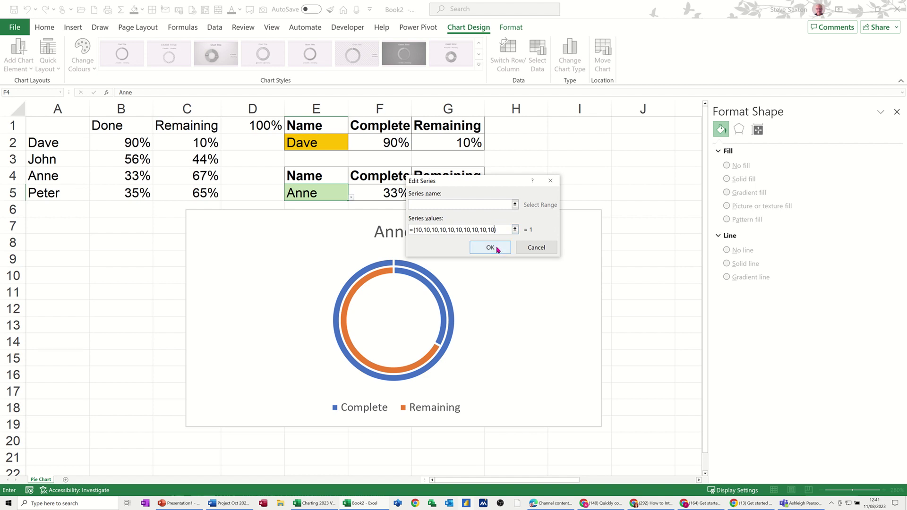
left_click(490, 248)
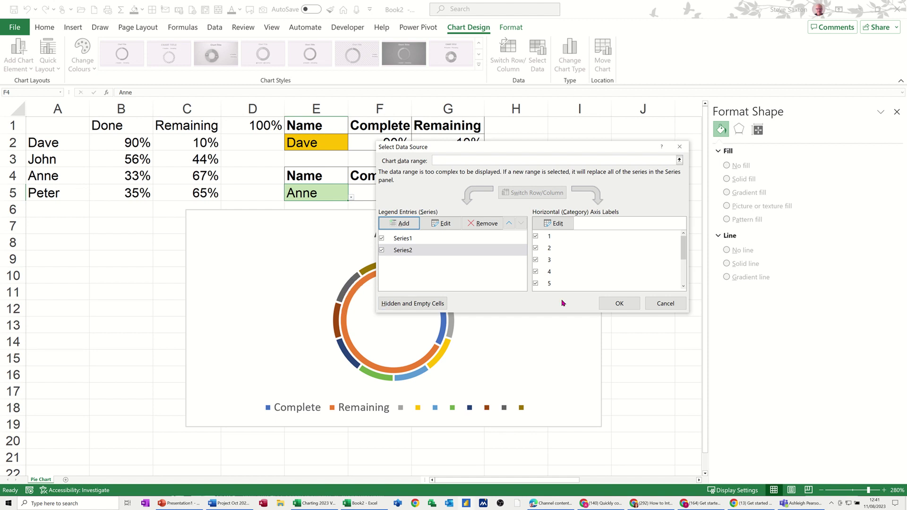
Apply the new series and select the outer ring series for formatting
left_click(609, 304)
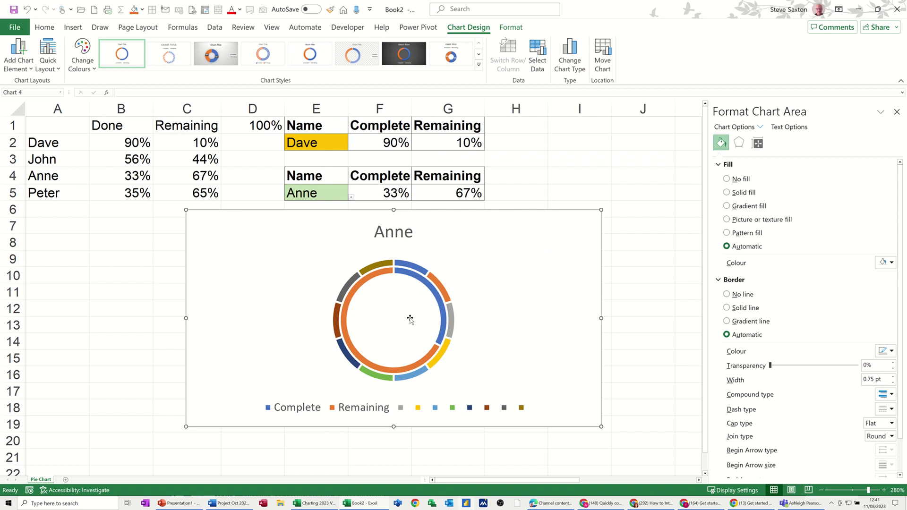
left_click(344, 286)
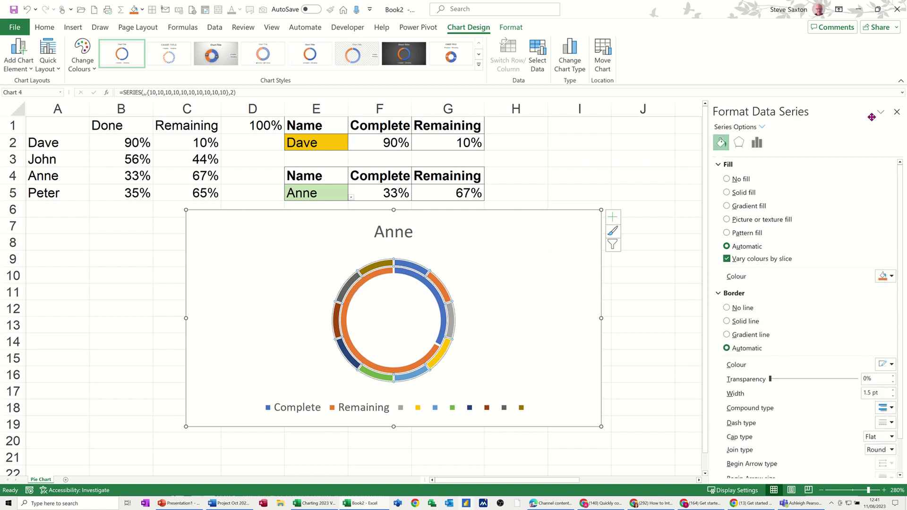
left_click(896, 113)
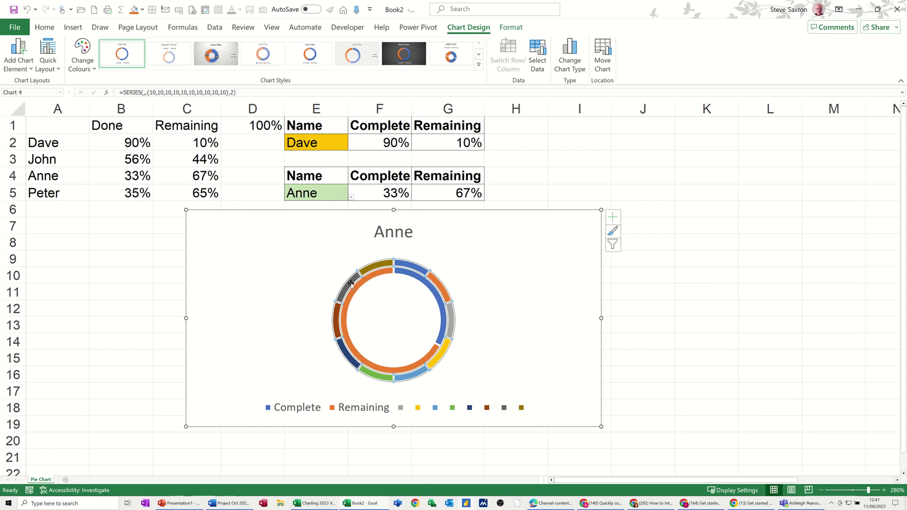
mouse_move(385, 284)
key("ctrl+1")
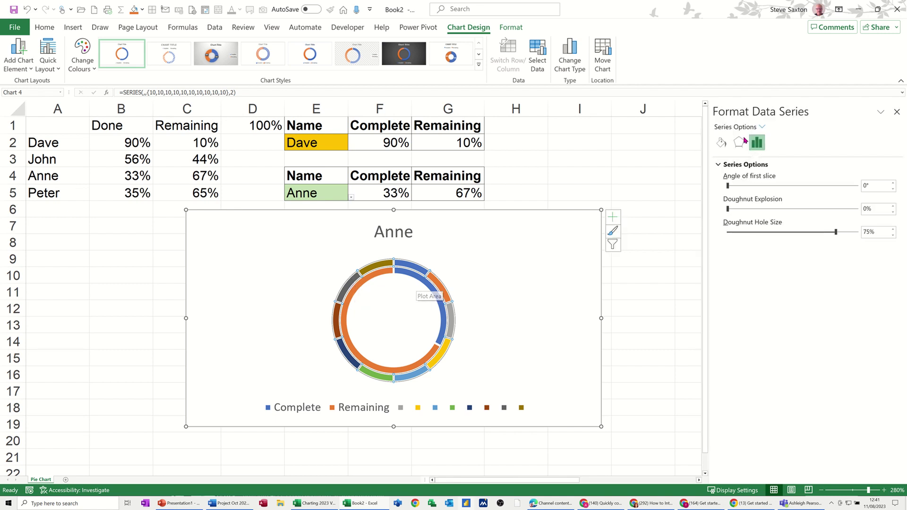
Give the outer ring a solid light grey fill at about 38% transparency
left_click(721, 142)
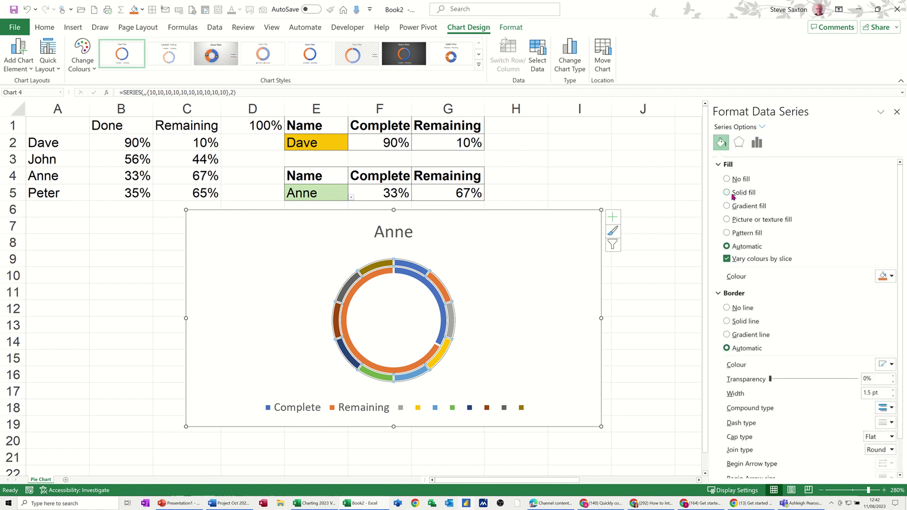
left_click(727, 193)
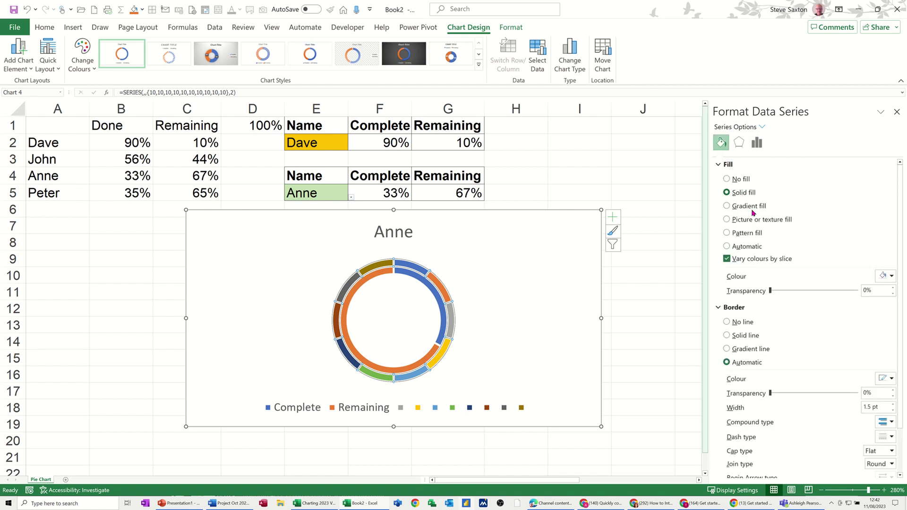
left_click(891, 277)
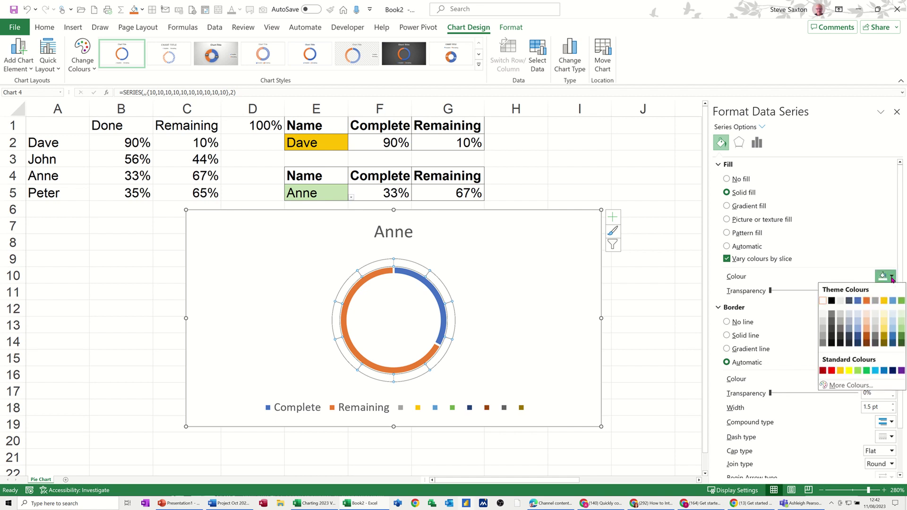
left_click(842, 315)
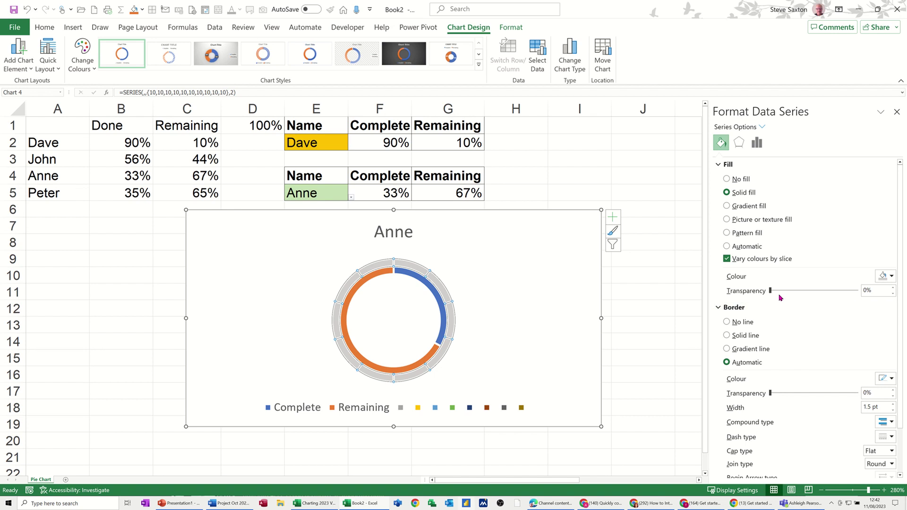
left_click_drag(770, 292, 803, 292)
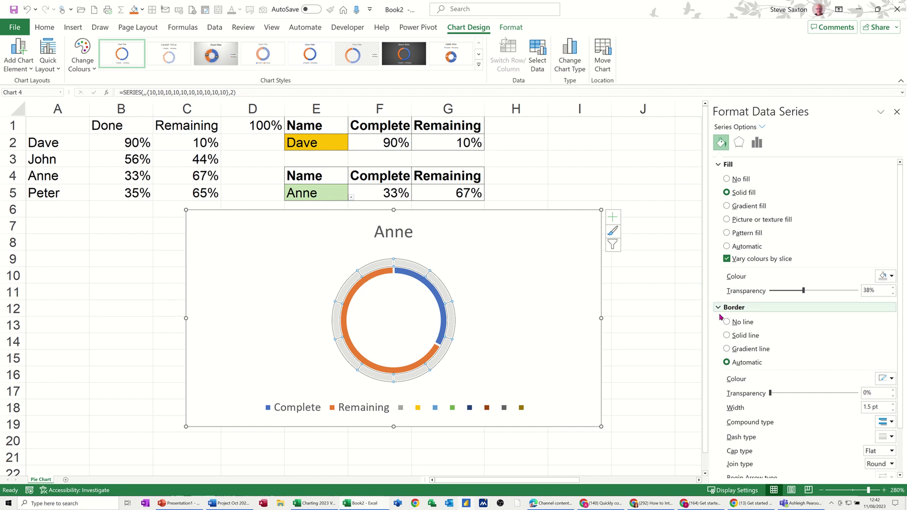
Give the outer ring segments a solid light grey border, replacing the initial black
left_click(728, 335)
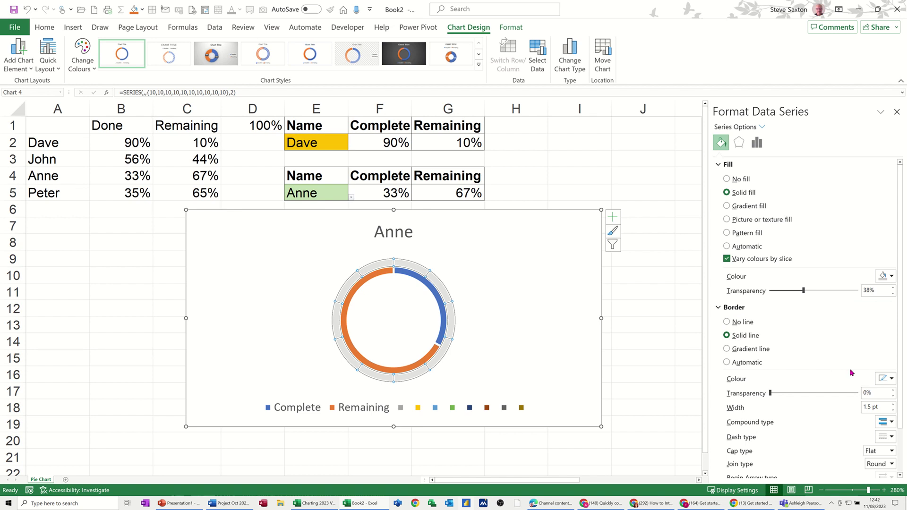
left_click(891, 379)
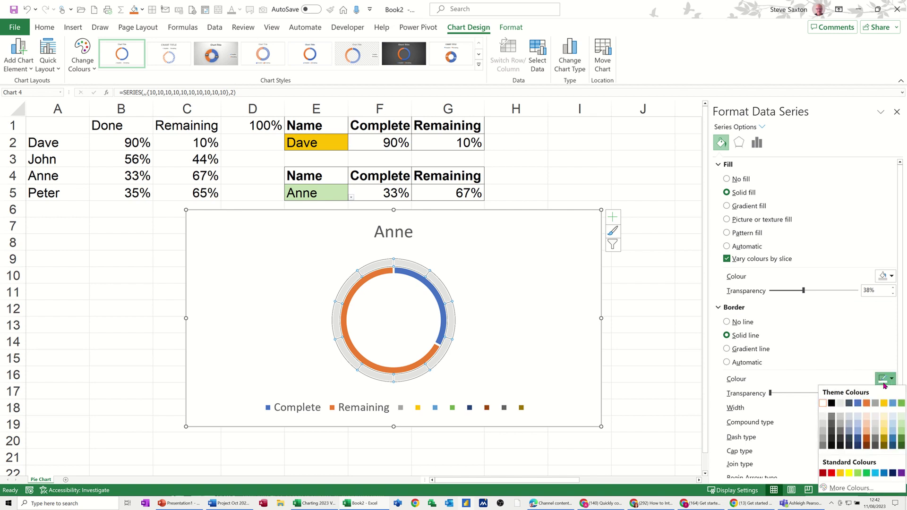
left_click(831, 404)
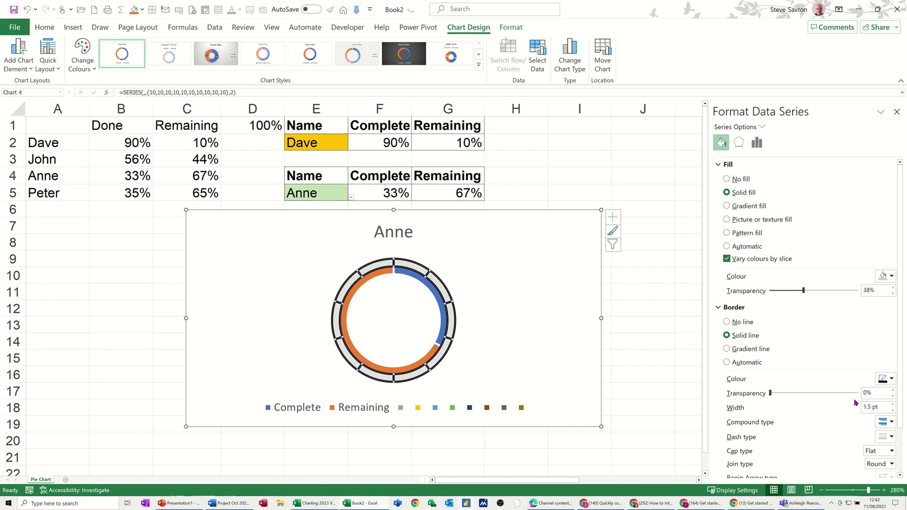
left_click(892, 382)
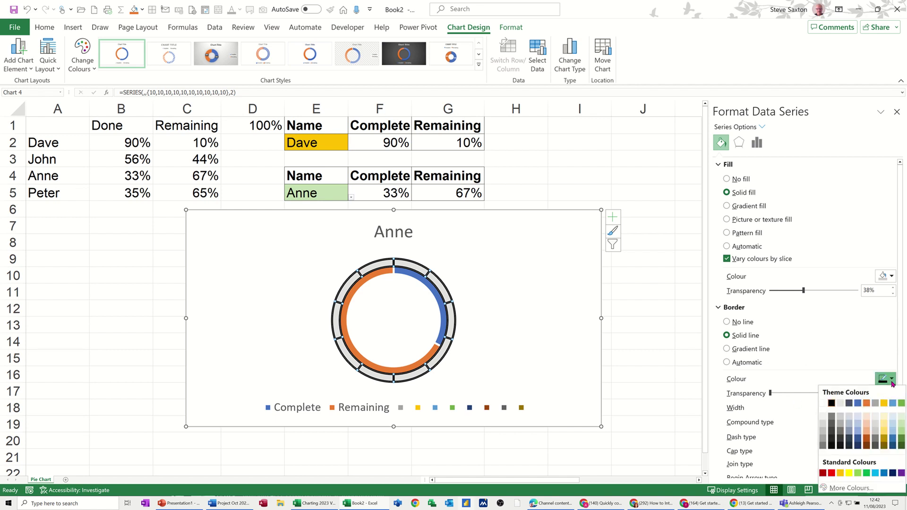
left_click(841, 419)
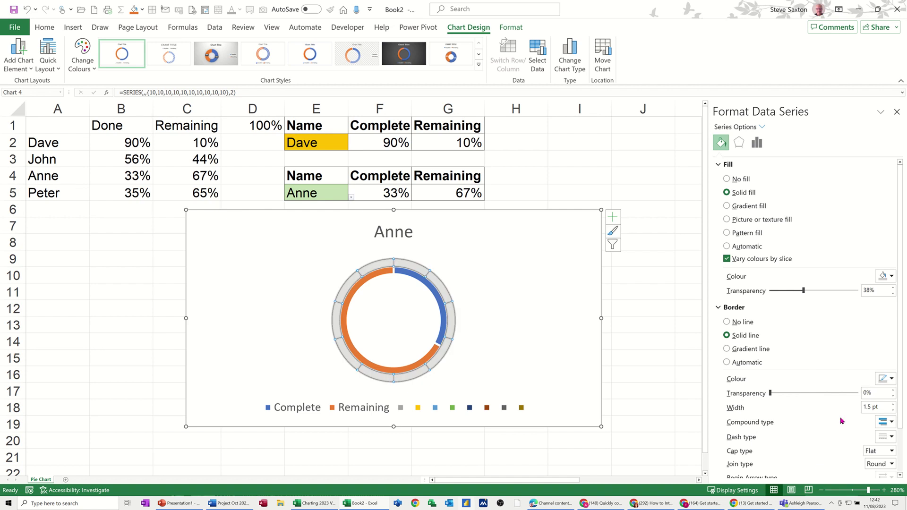
left_click(416, 277)
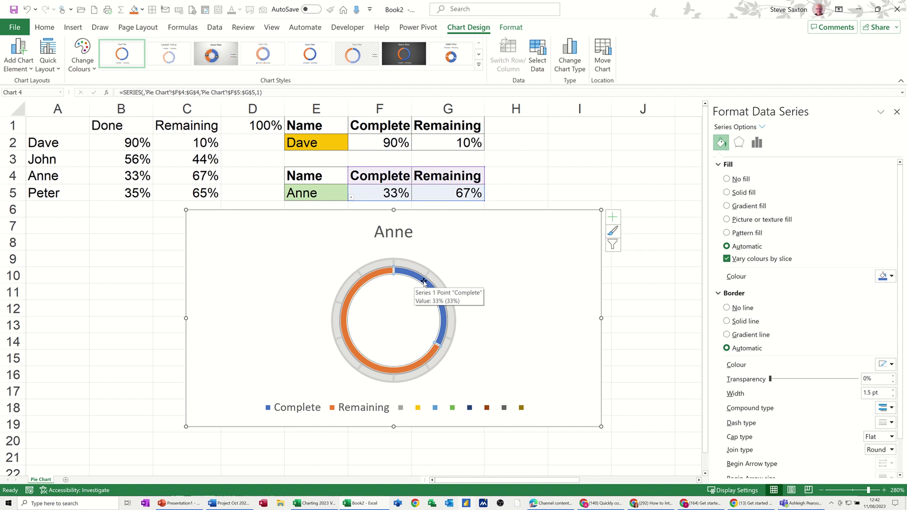
left_click(373, 274)
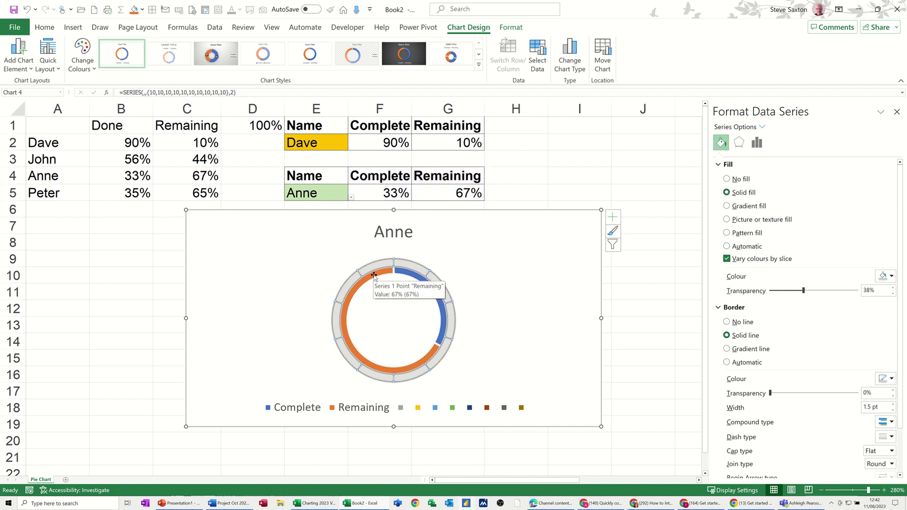
Give the inner ring a solid fill and colour the Remaining slice red
left_click(373, 276)
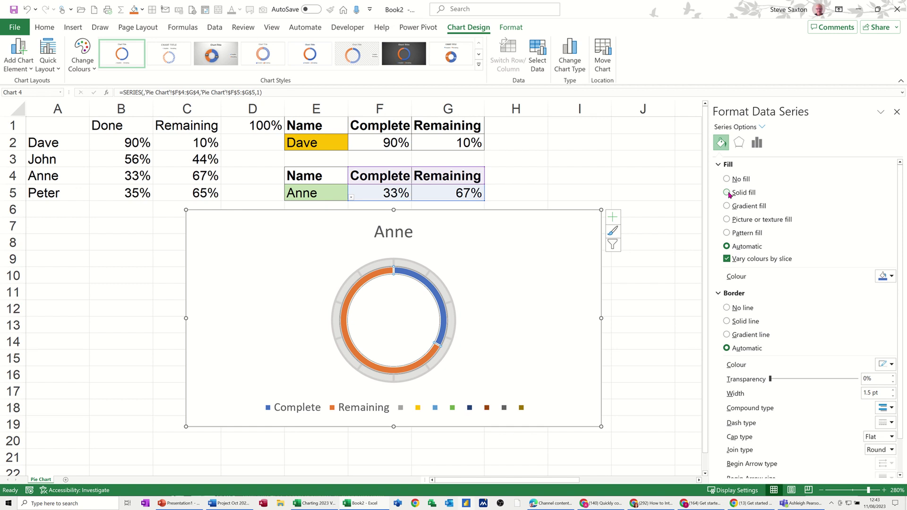
left_click(727, 193)
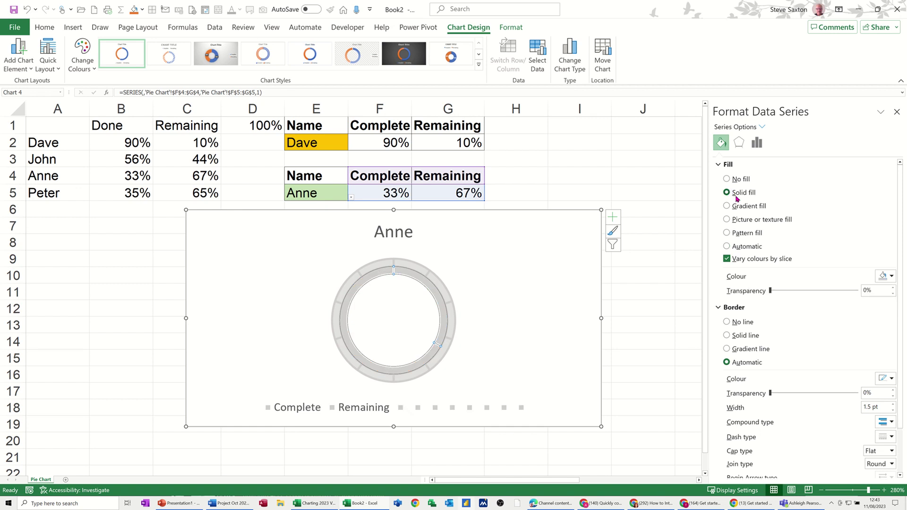
left_click(368, 282)
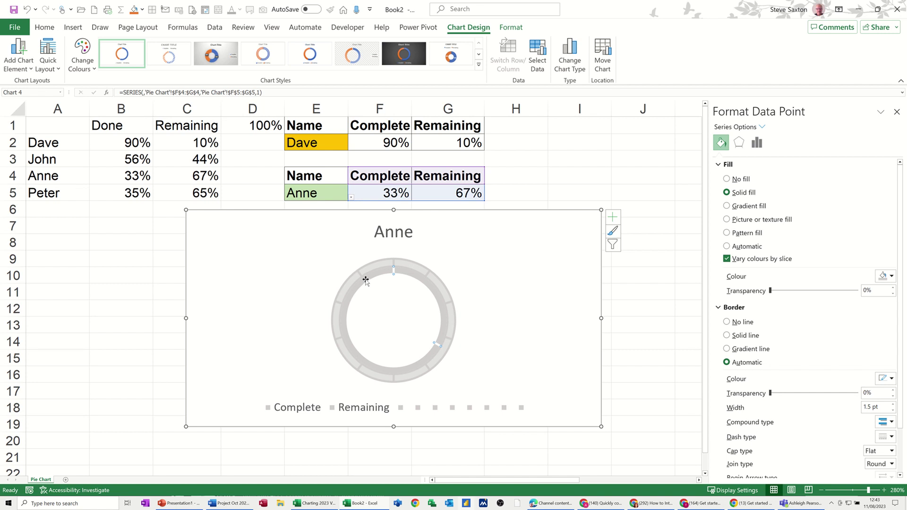
left_click(891, 276)
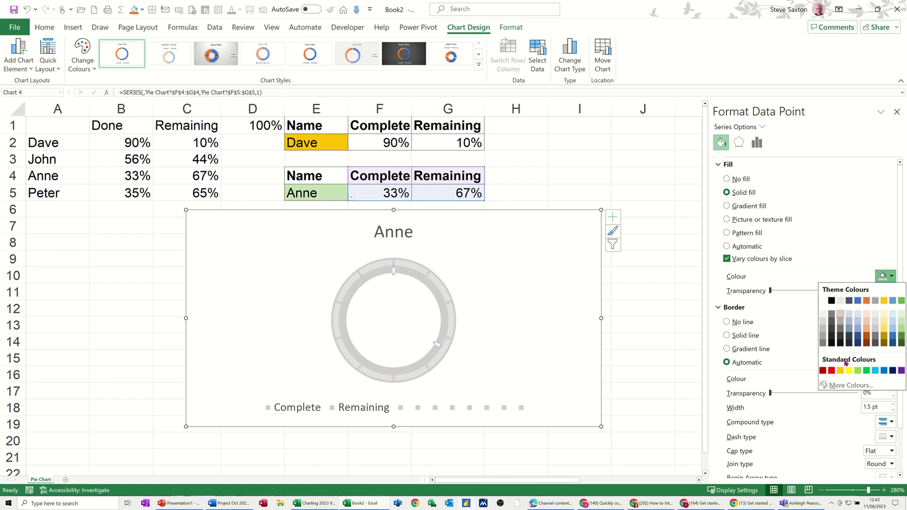
left_click(831, 370)
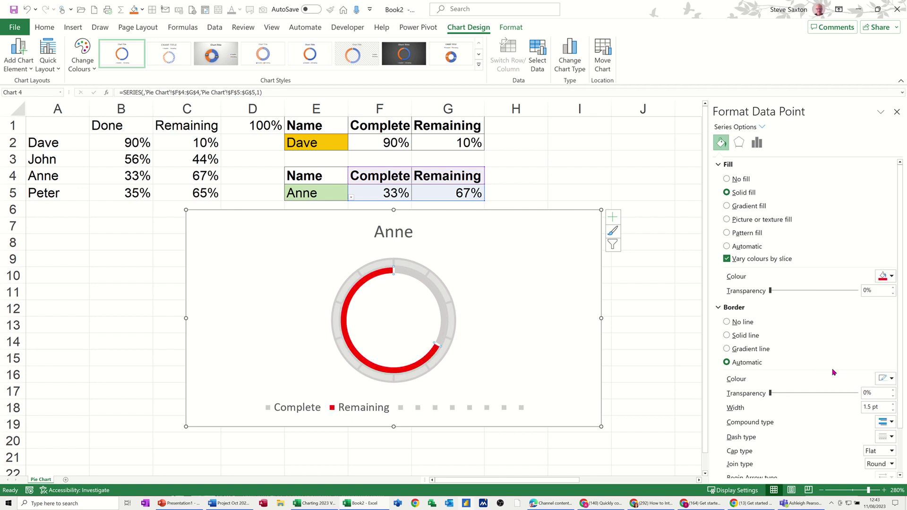
Colour the Complete slice green and fade the Remaining slice to about 69% transparency
left_click(434, 296)
left_click(892, 277)
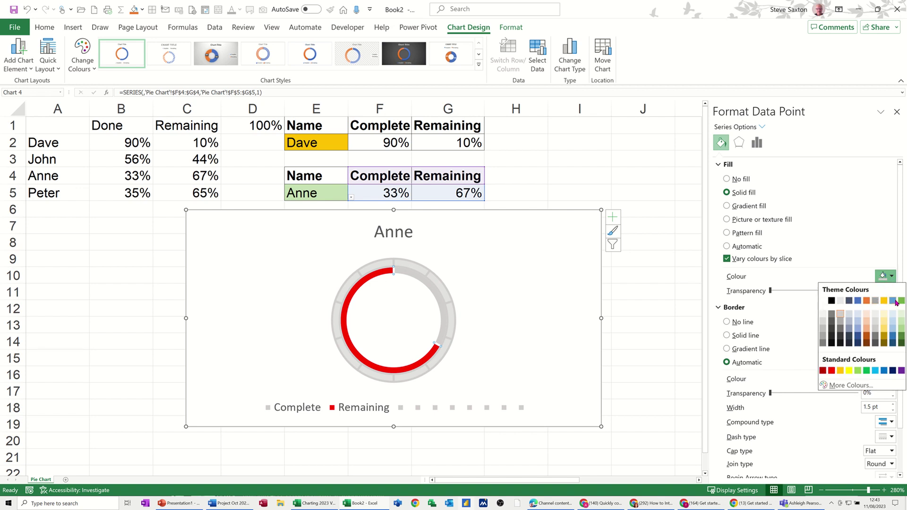
left_click(900, 301)
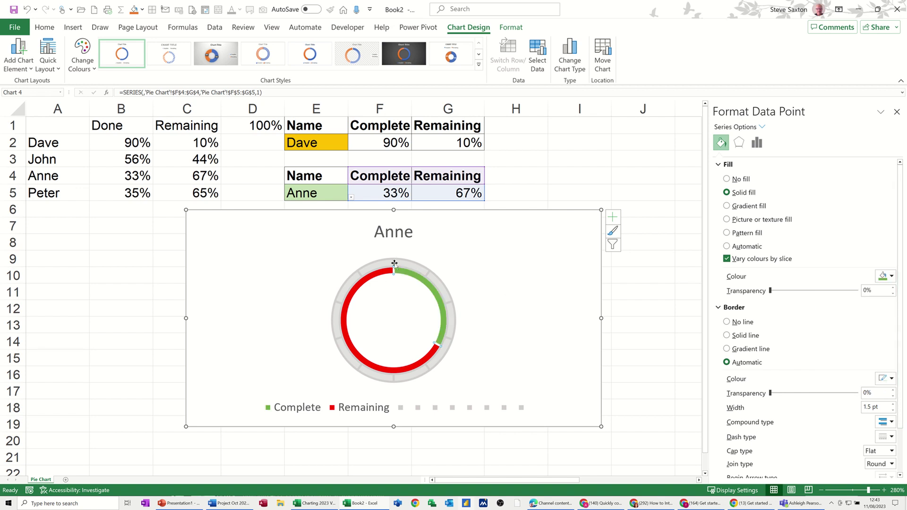
left_click(355, 289)
left_click_drag(772, 295, 830, 297)
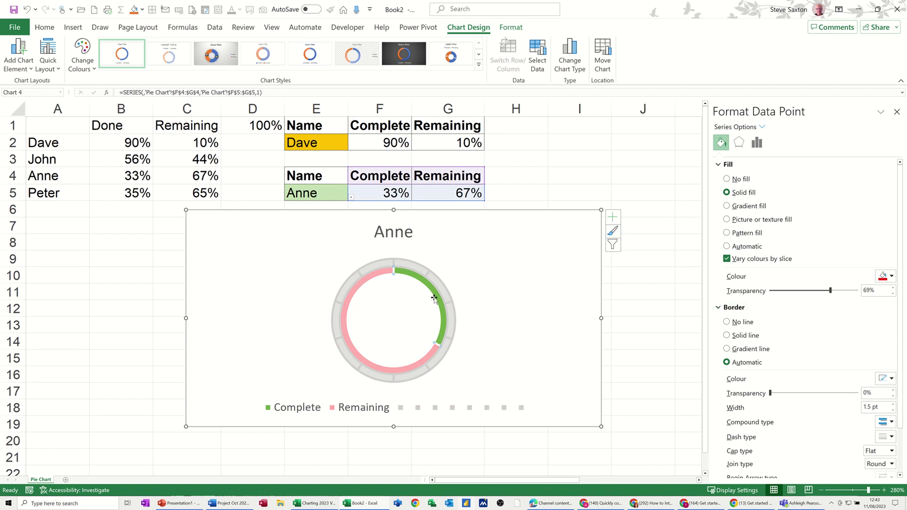
left_click(437, 299)
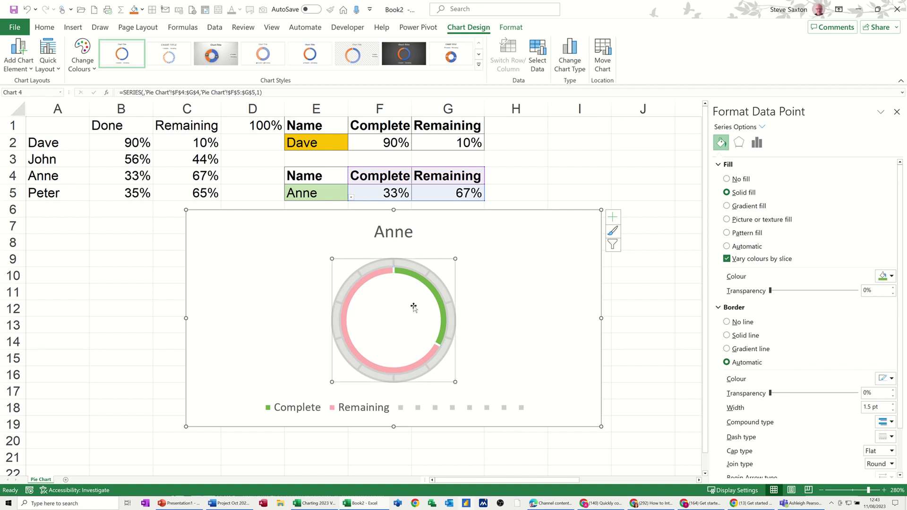
left_click(428, 297)
Add doughnut data labels showing category name and value, e.g. 'Complete, 33%'
left_click(380, 261)
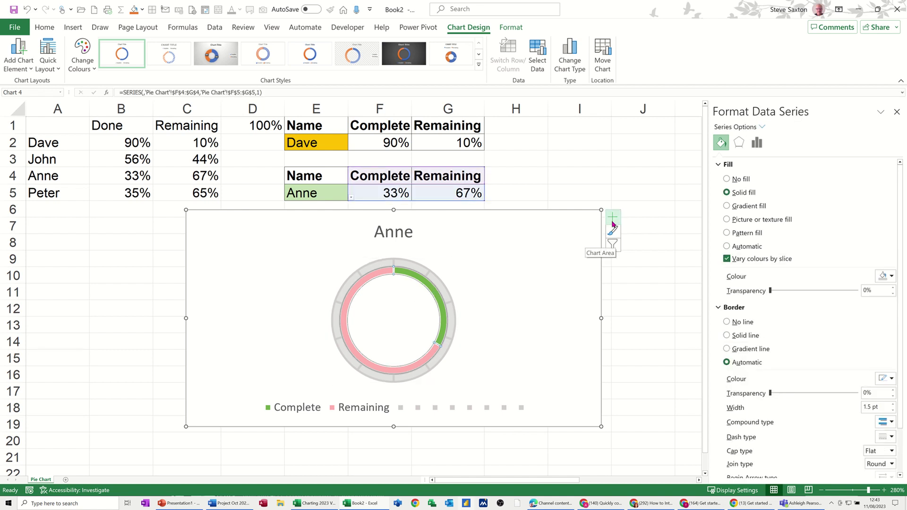
left_click(612, 218)
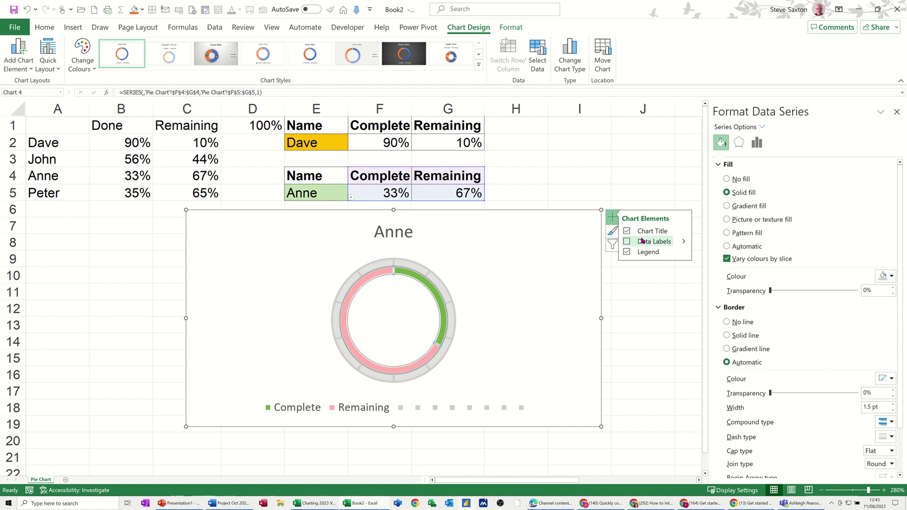
left_click(628, 242)
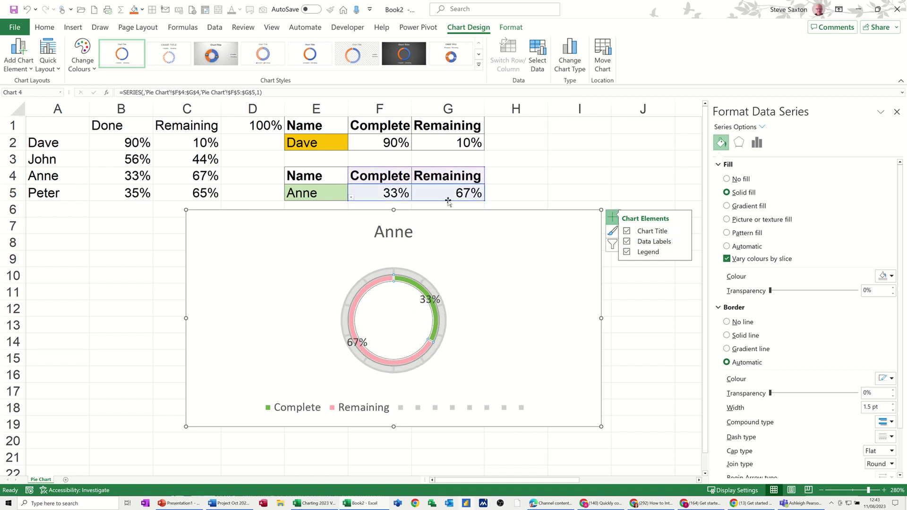
left_click(684, 241)
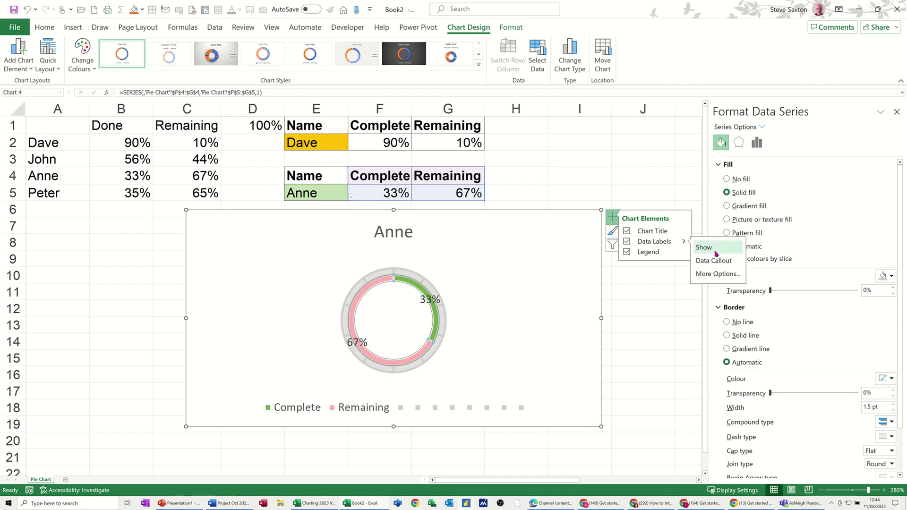
left_click(711, 274)
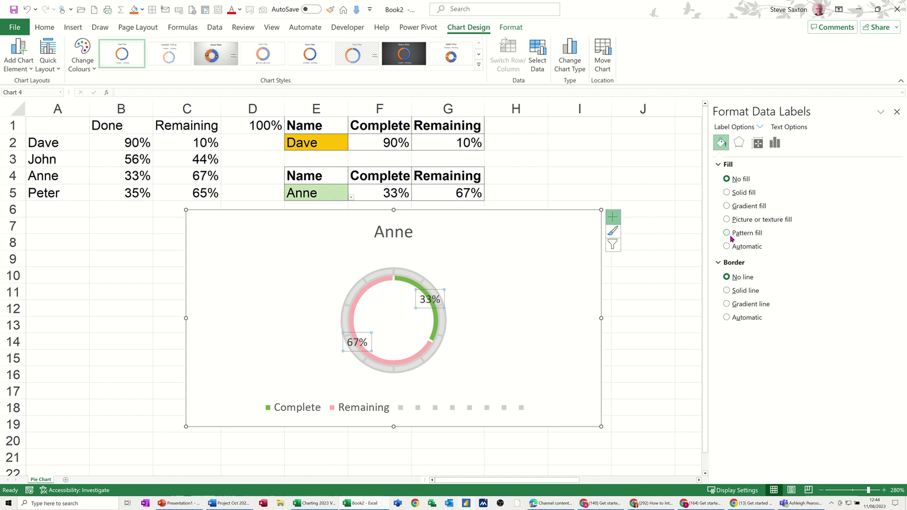
left_click(777, 146)
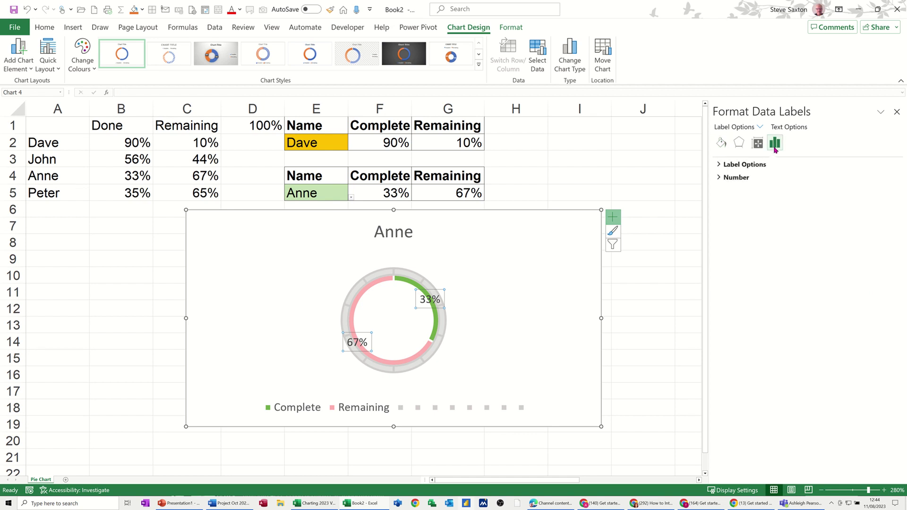
left_click(721, 166)
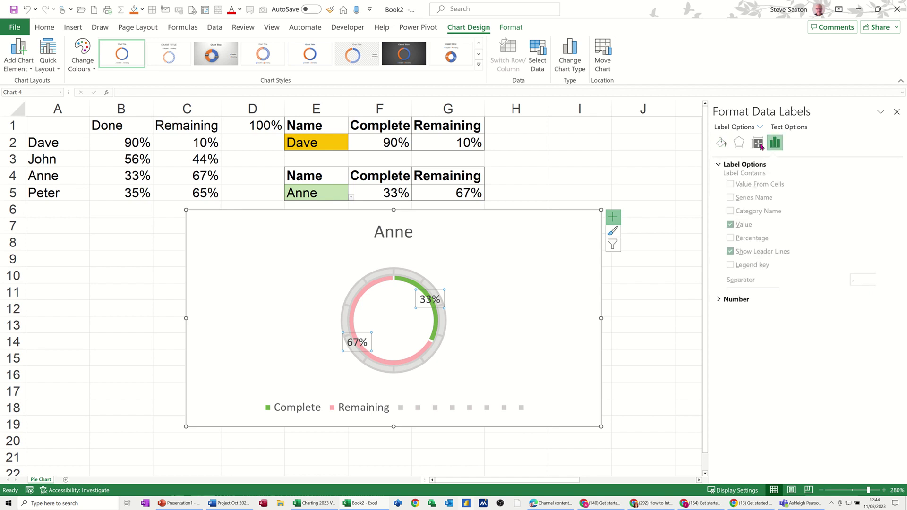
left_click(730, 214)
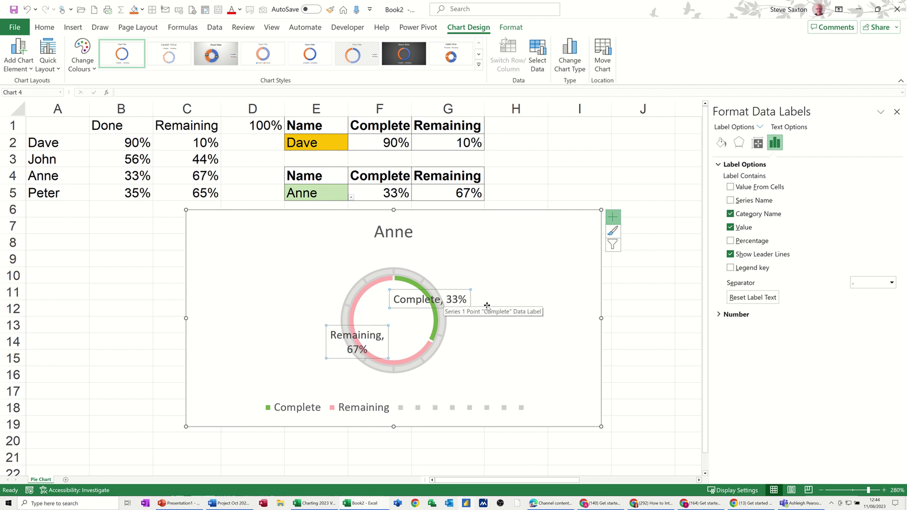
Delete the chart legend
left_click(369, 410)
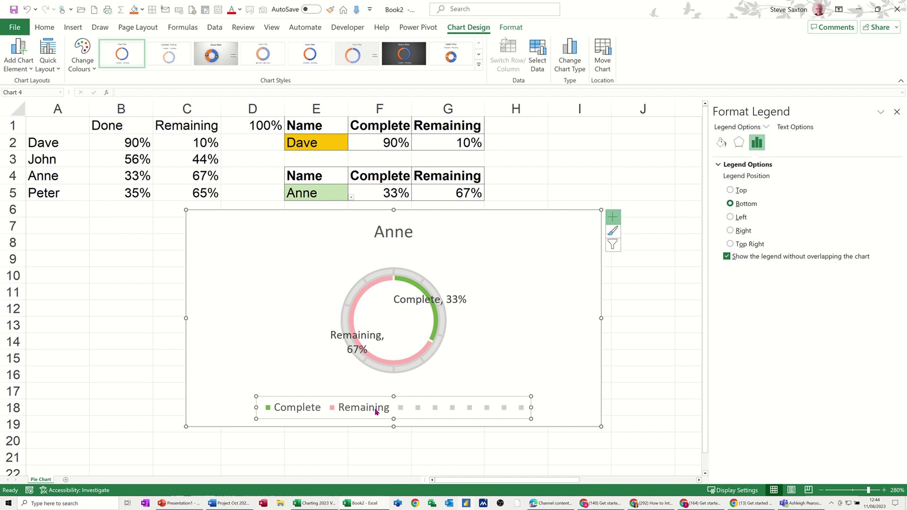
key("Delete")
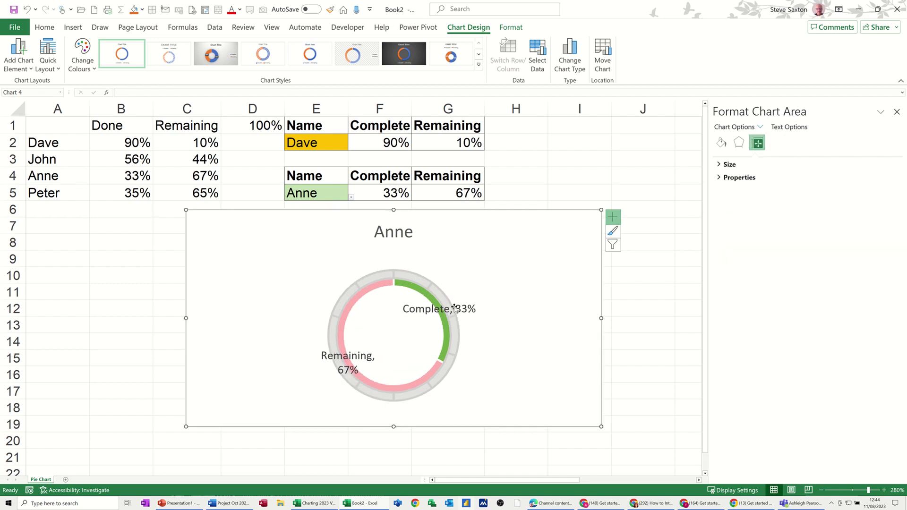
left_click(461, 294)
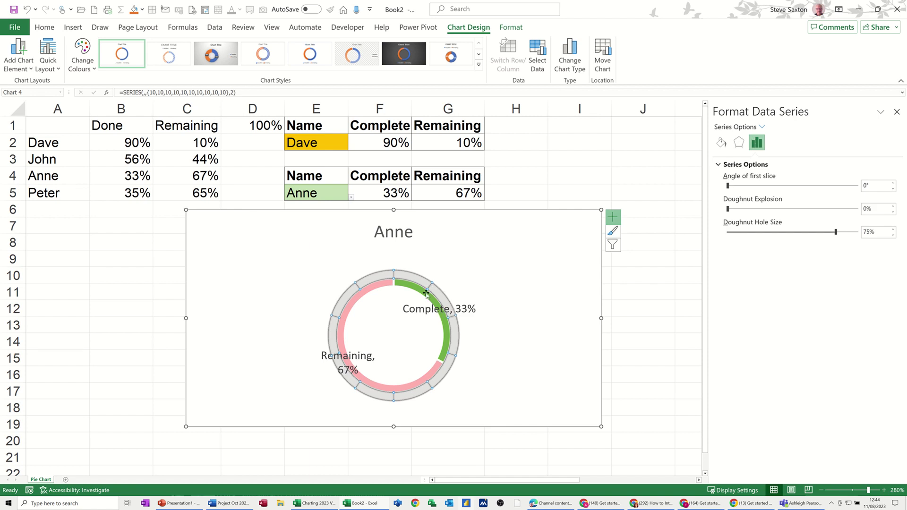
With E5 set to Dave, drag the Remaining and Complete labels outside the ring
left_click(329, 194)
left_click(352, 198)
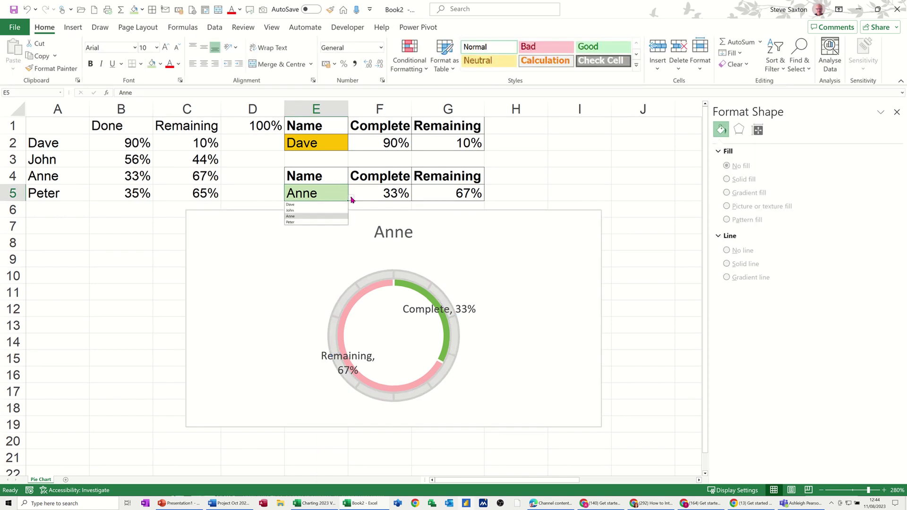
left_click(316, 205)
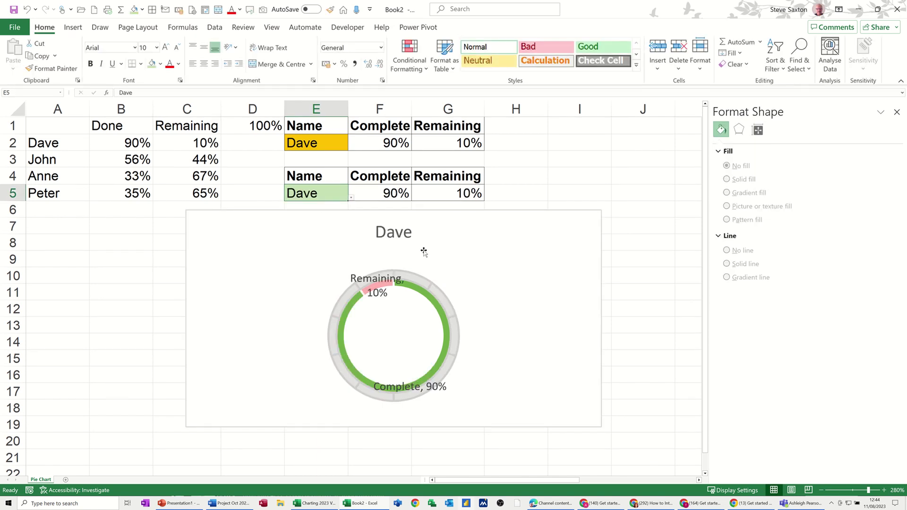
left_click(382, 279)
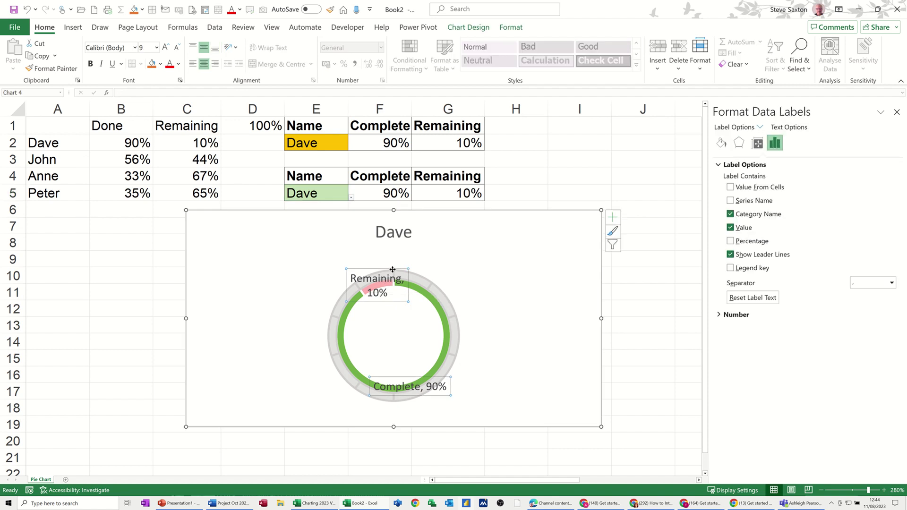
left_click(382, 279)
left_click_drag(382, 279, 308, 234)
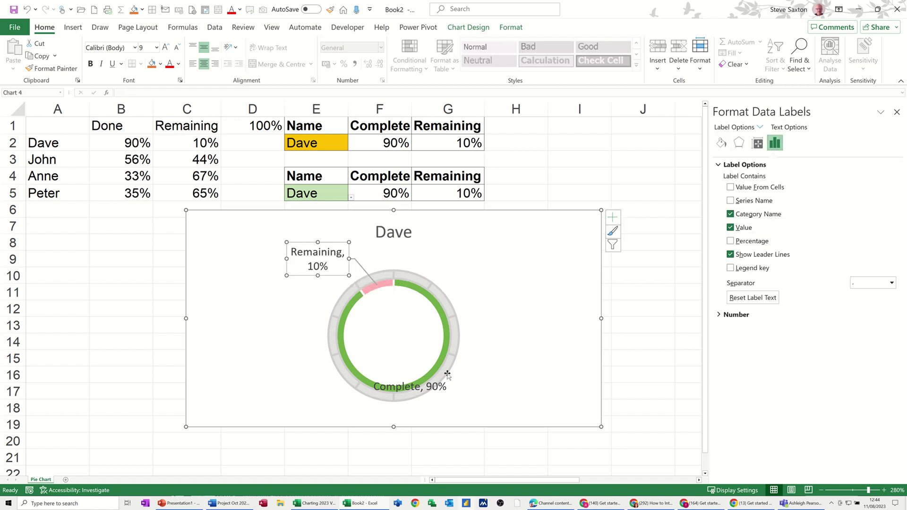
left_click(427, 386)
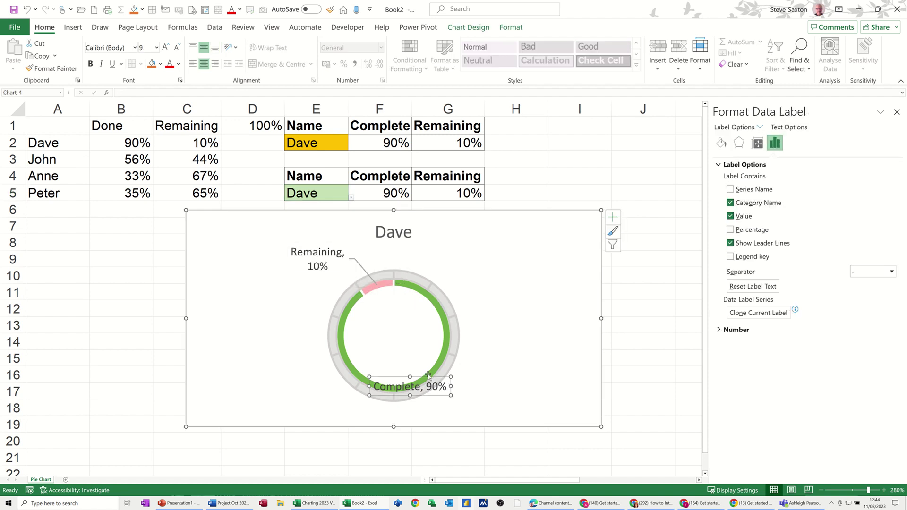
left_click_drag(458, 372, 553, 368)
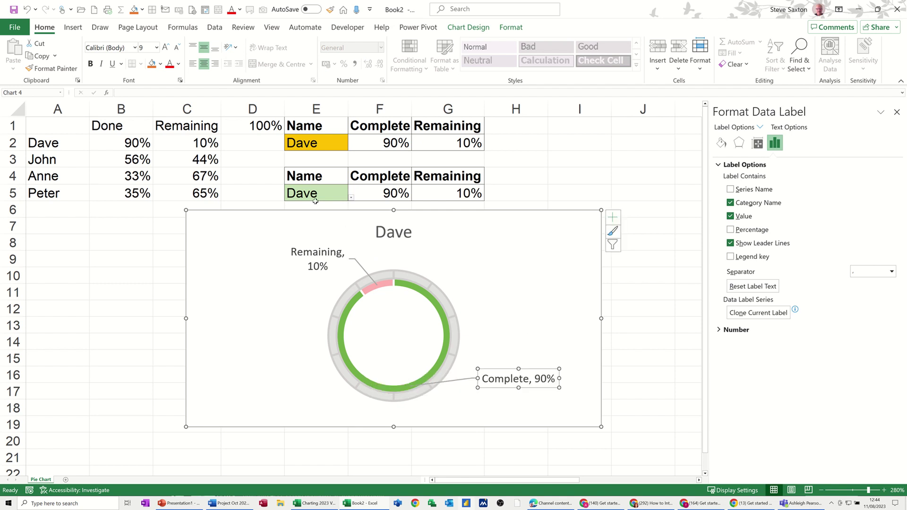
Switch E5 back to Anne to check the label placement
left_click(349, 198)
left_click(351, 198)
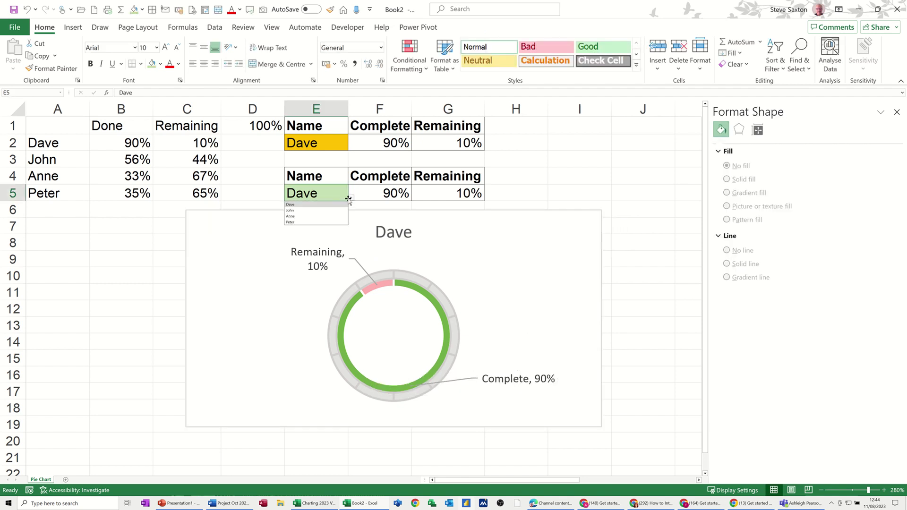
left_click(291, 216)
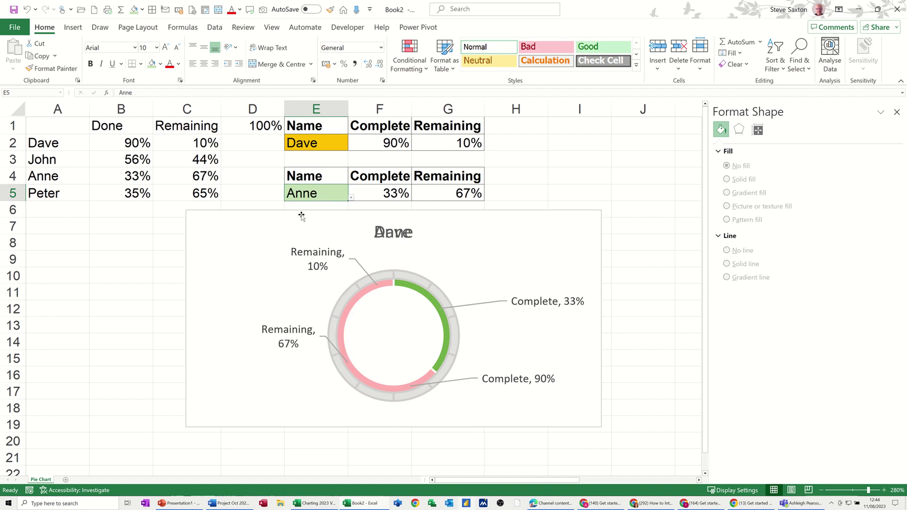
left_click(440, 291)
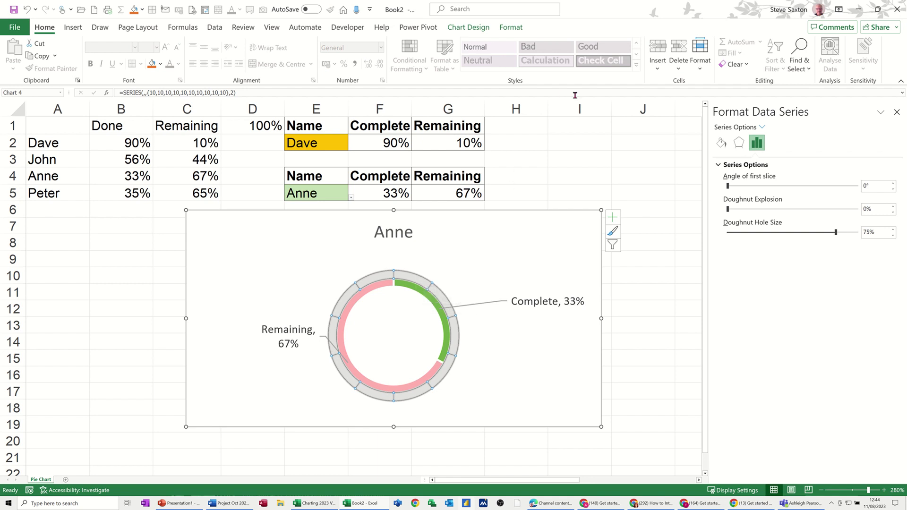
Change the chart type to Combo with Series2 on the secondary axis
left_click(484, 28)
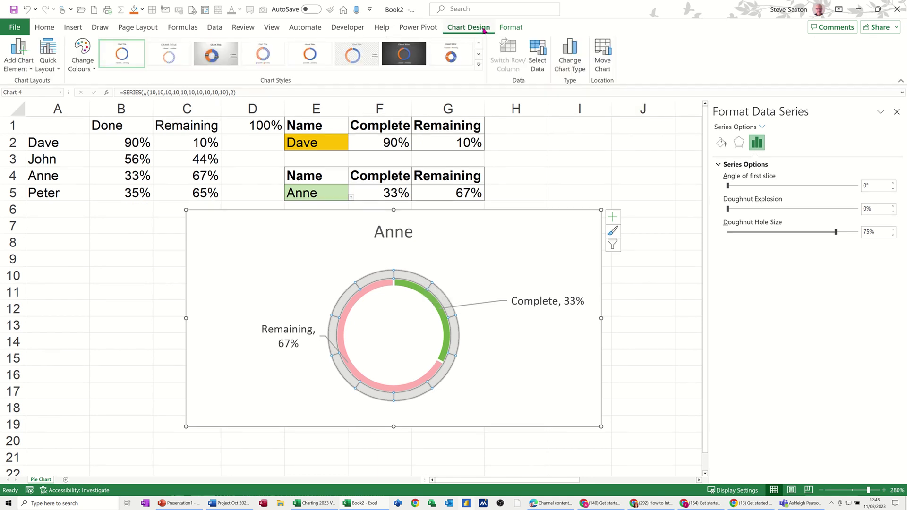
left_click(569, 56)
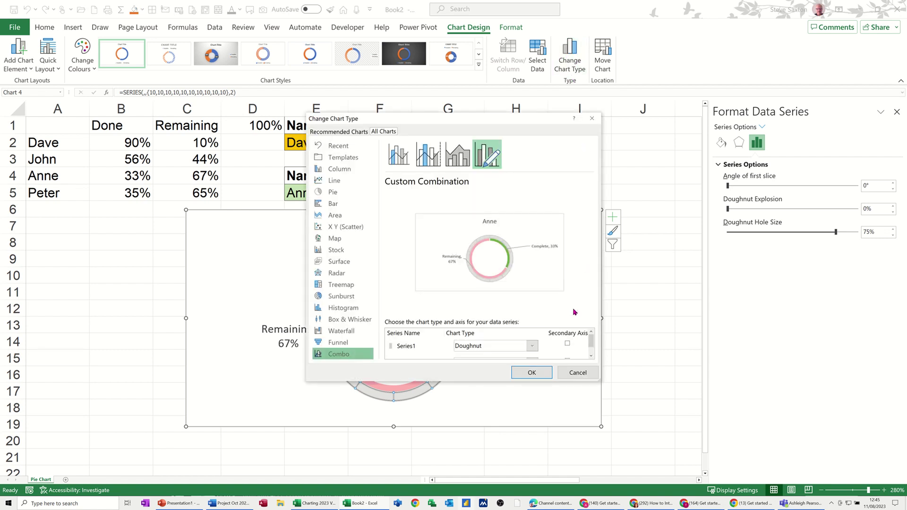
left_click(591, 356)
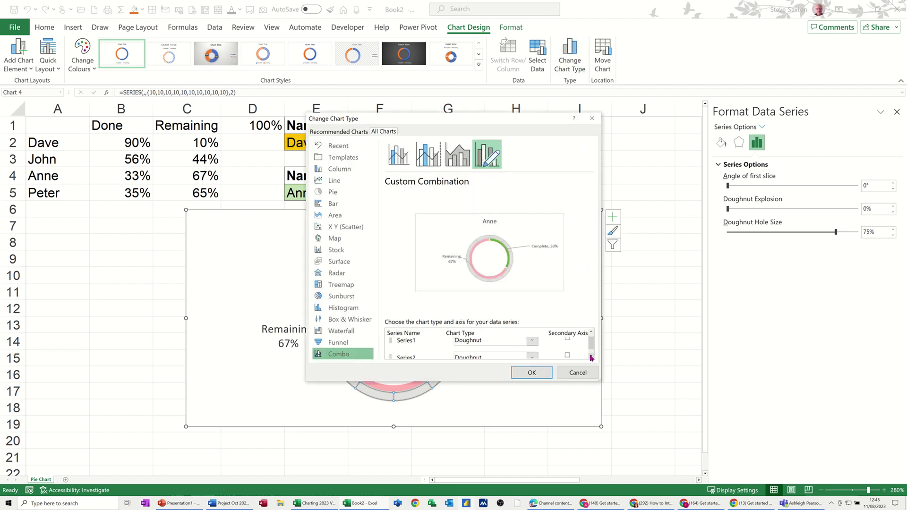
left_click(567, 355)
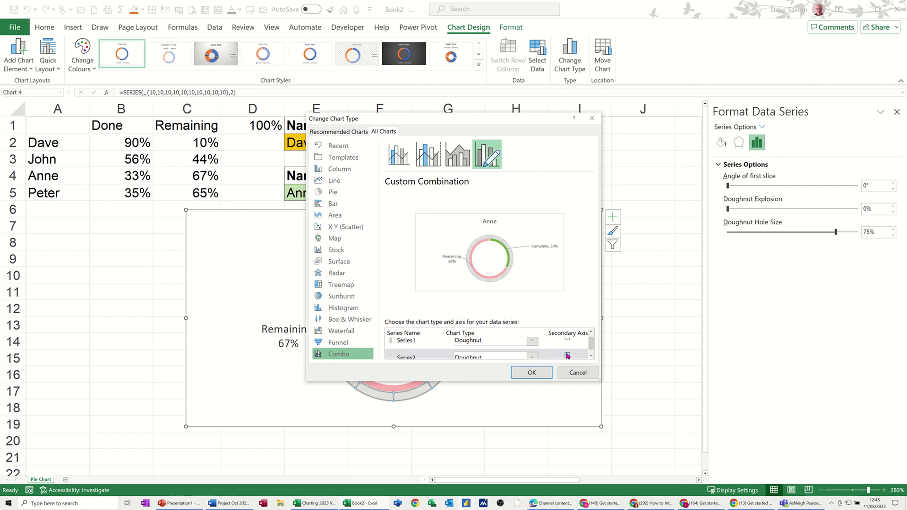
left_click(531, 373)
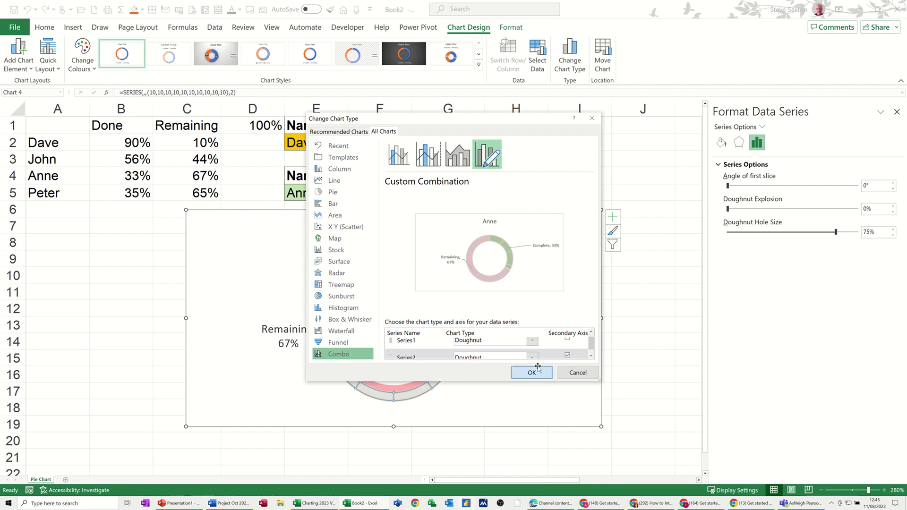
left_click(491, 349)
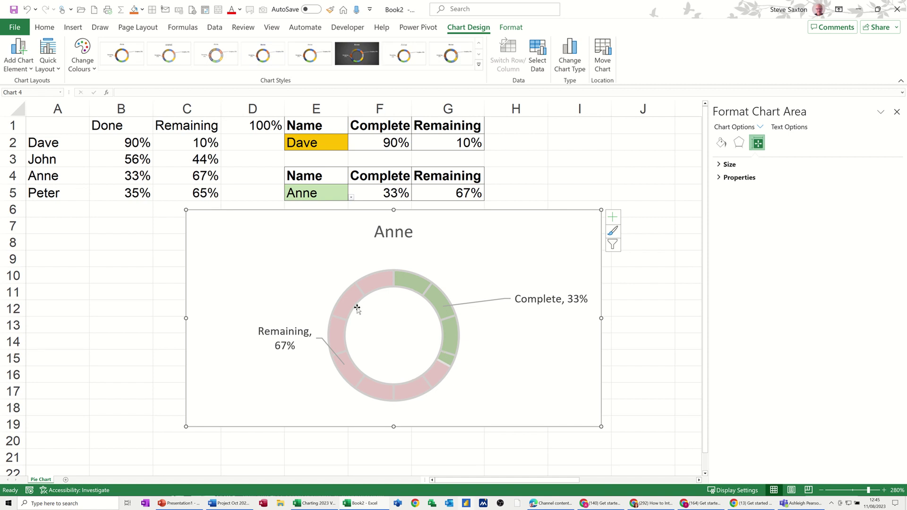
Pick Peter, then John, then Dave in the E5 dropdown to test the dial
left_click(337, 194)
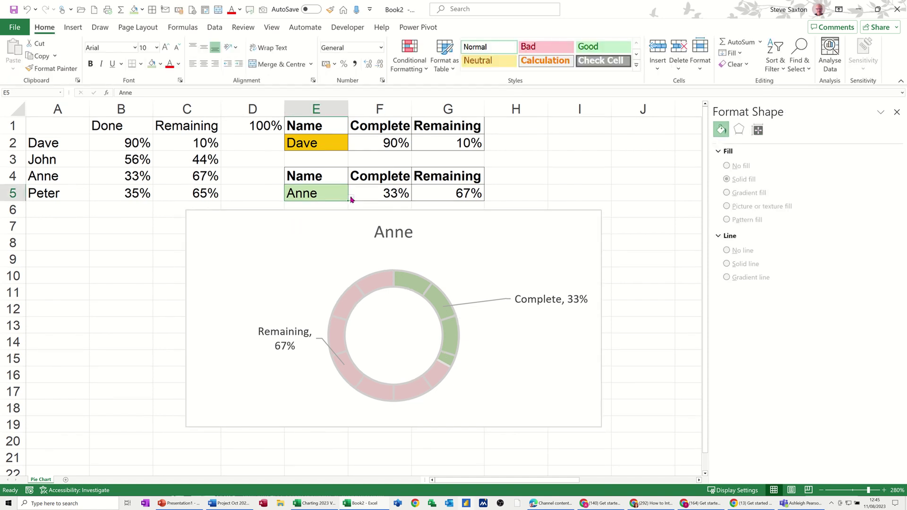
left_click(351, 198)
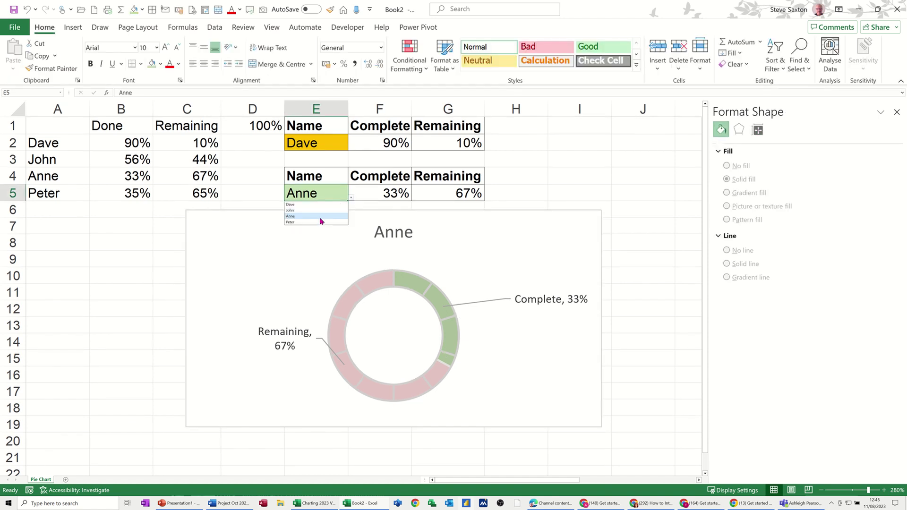
left_click(291, 222)
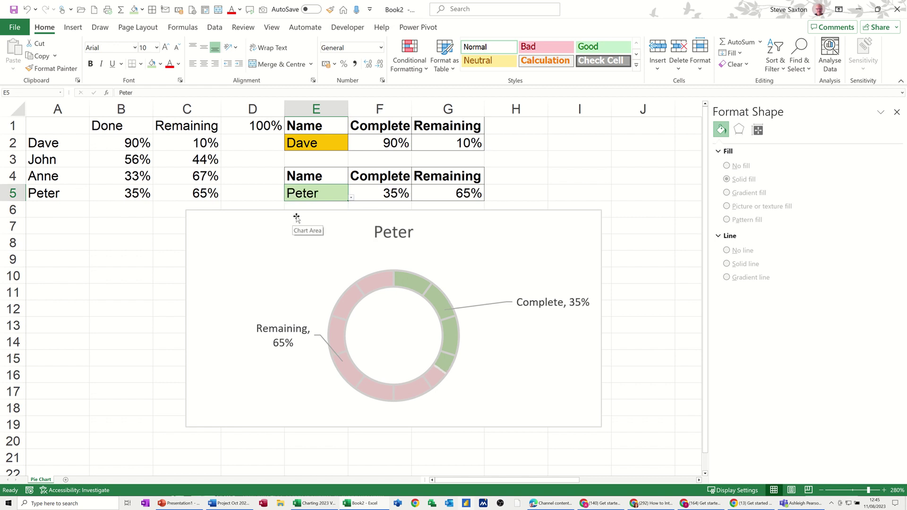
left_click(351, 198)
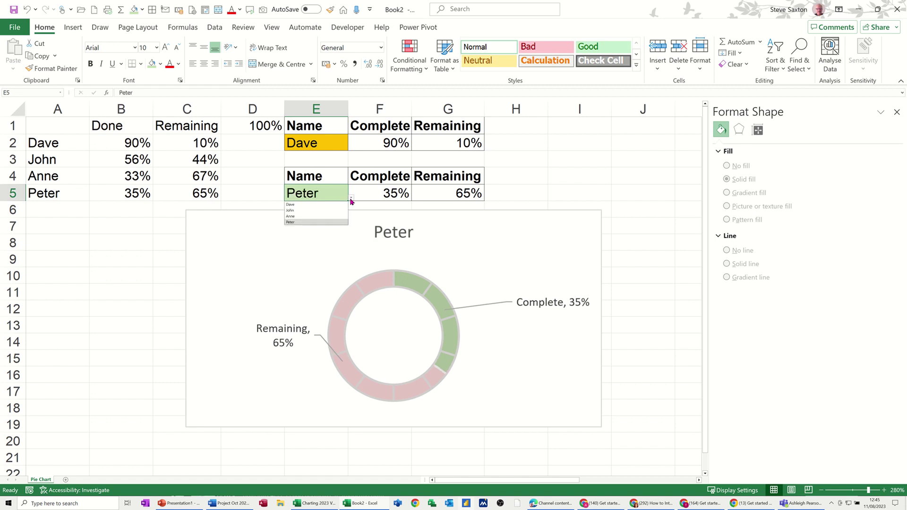
left_click(292, 210)
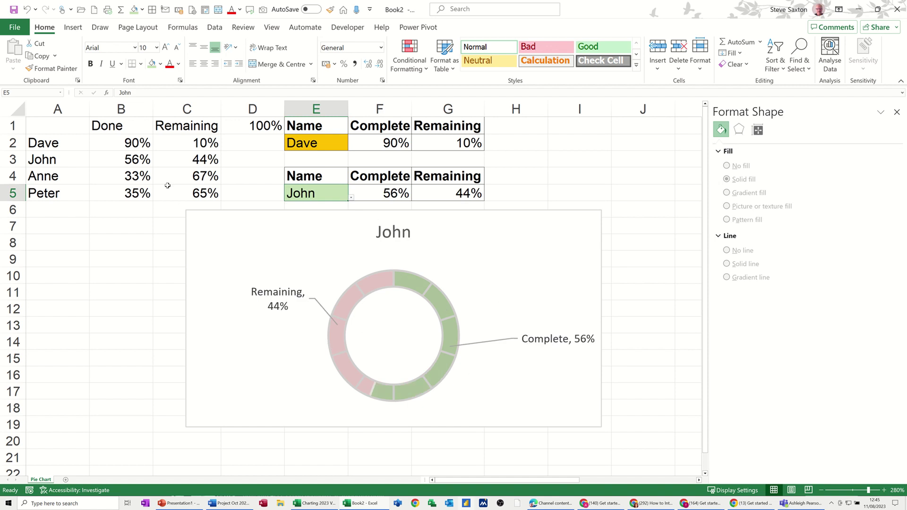
left_click(351, 197)
left_click(307, 204)
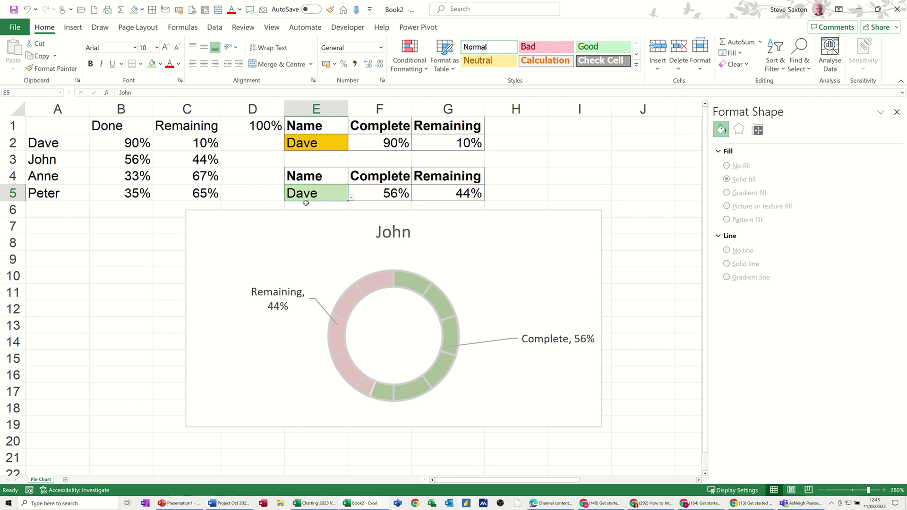